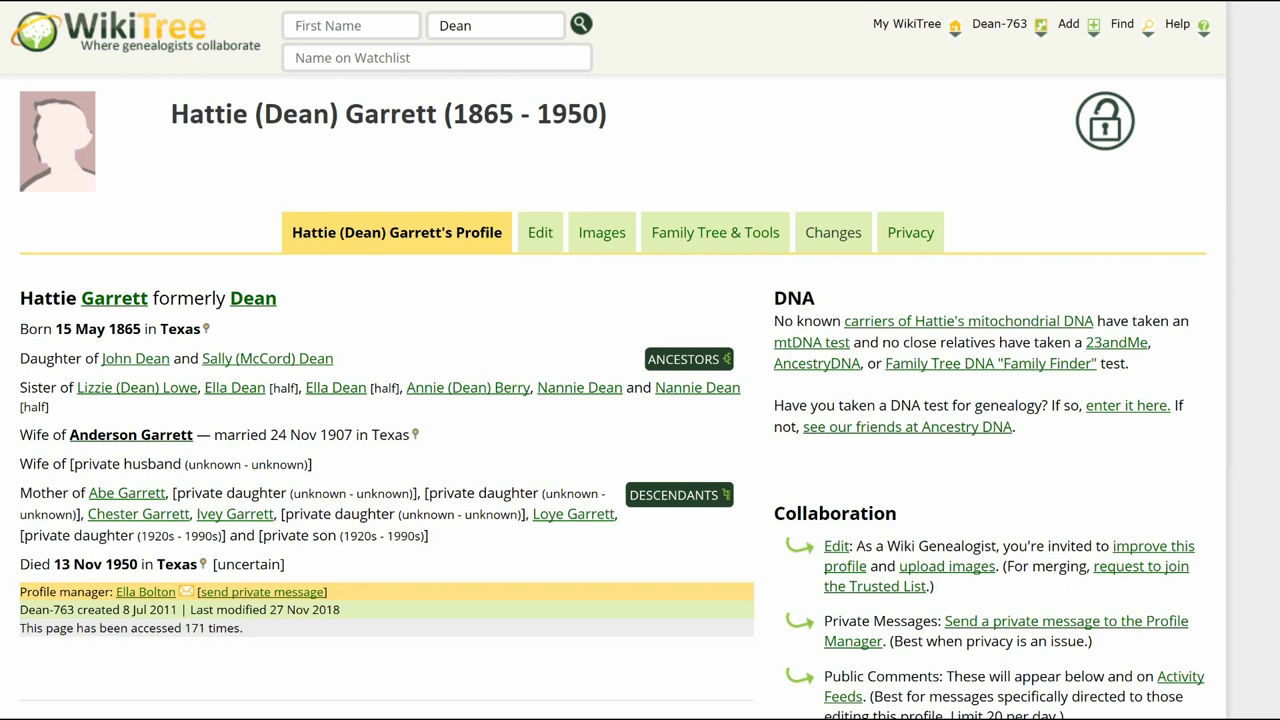
Step: Launch Research from the Dean-763 header menu to prefill RootsSearch with Hattie's details
mouse_move(1006, 42)
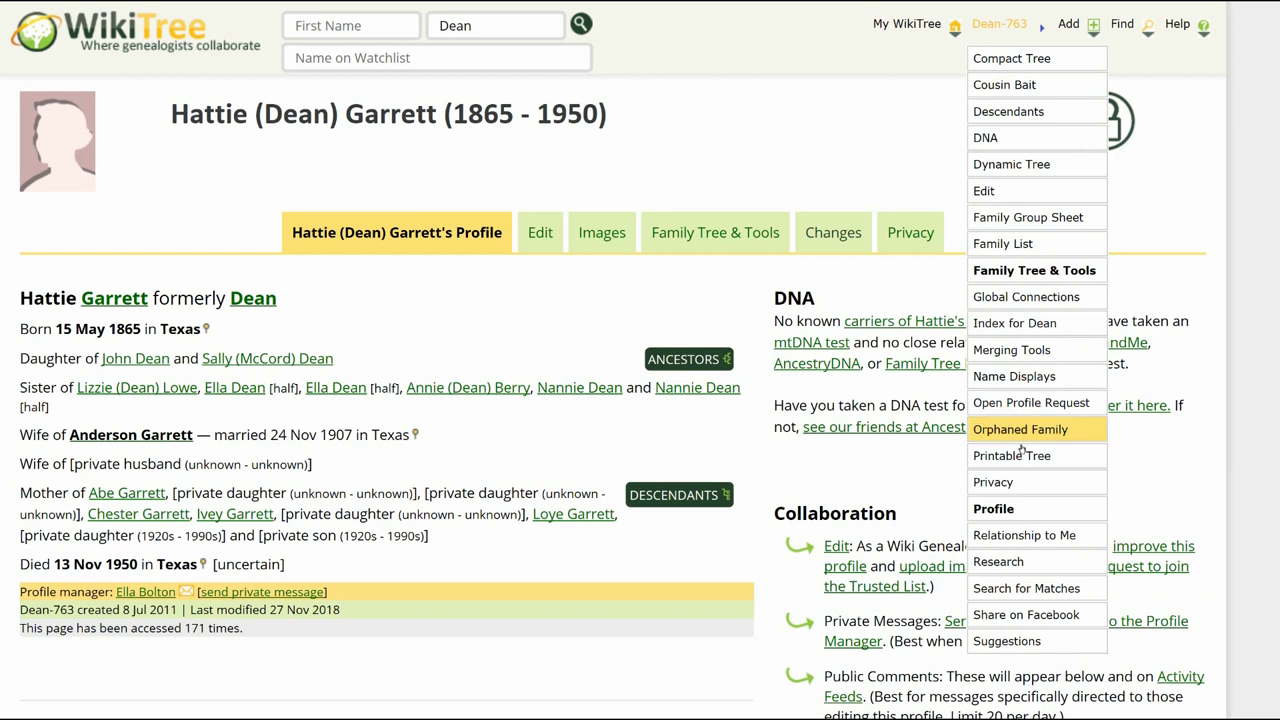
left_click(998, 562)
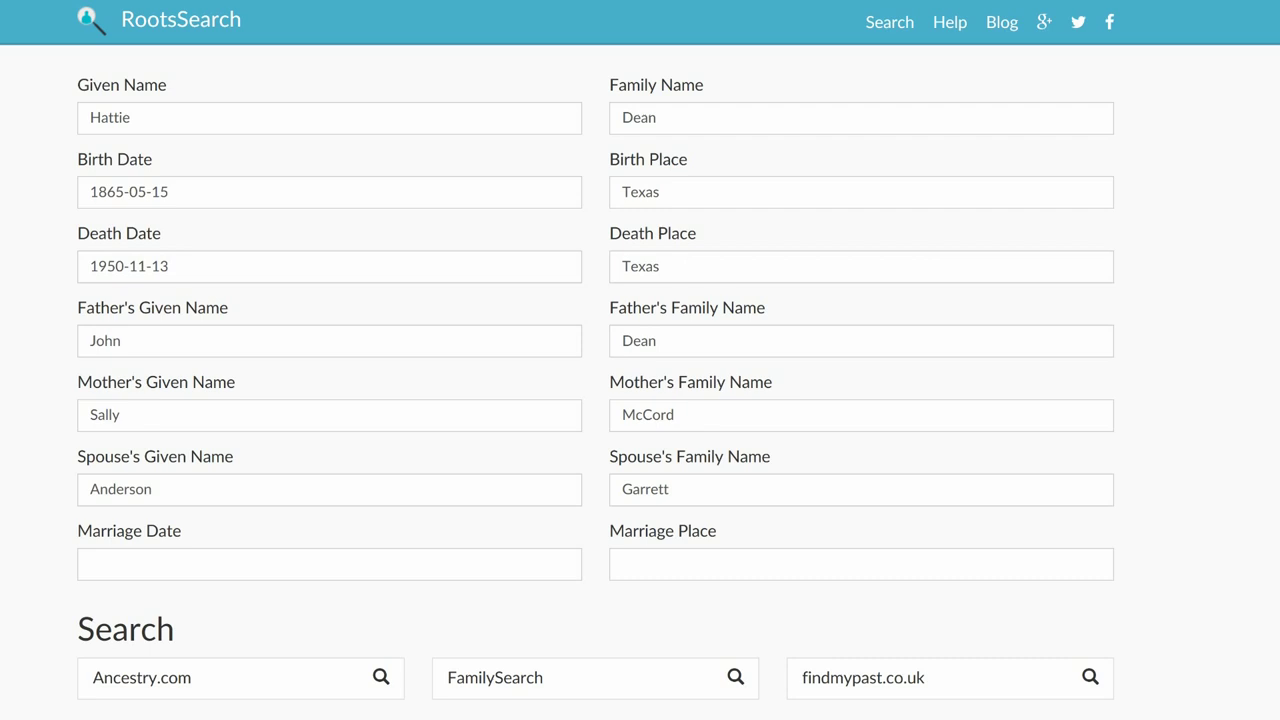
Step: Remove the 1865-05-15 birth date from the RootsSearch form
left_click(89, 193)
left_click_drag(100, 199, 176, 198)
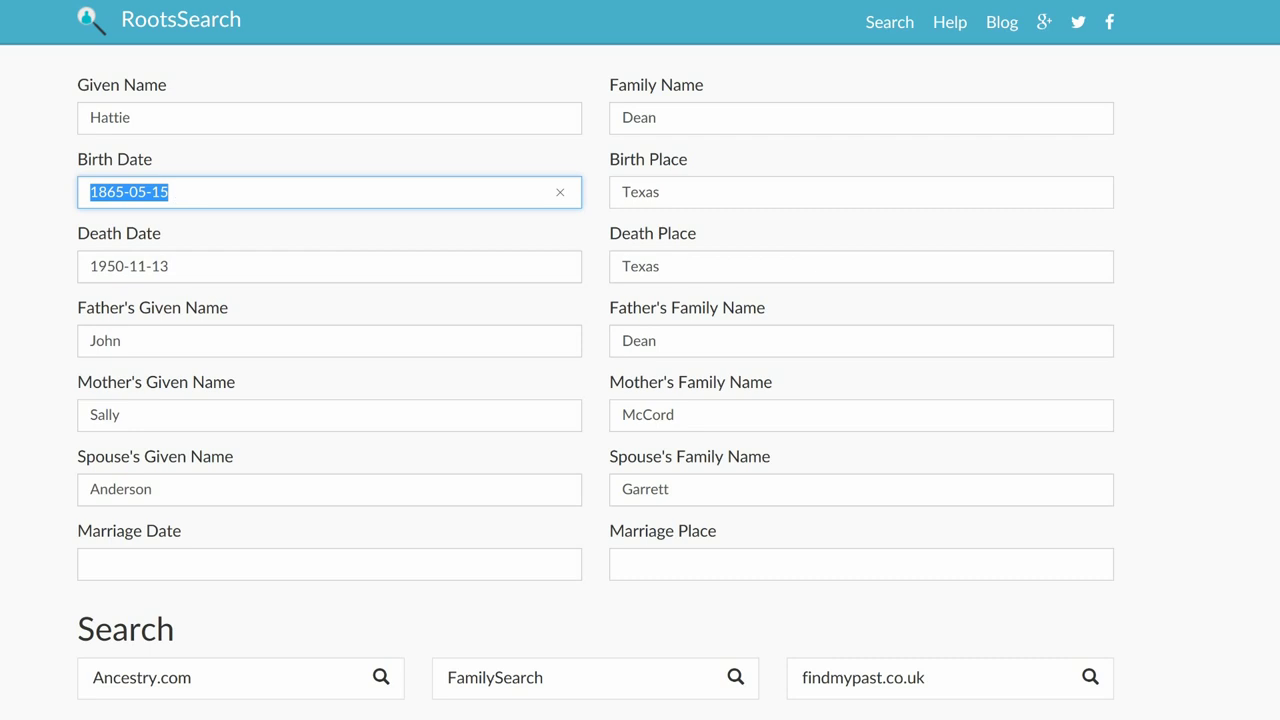
key("BackSpace")
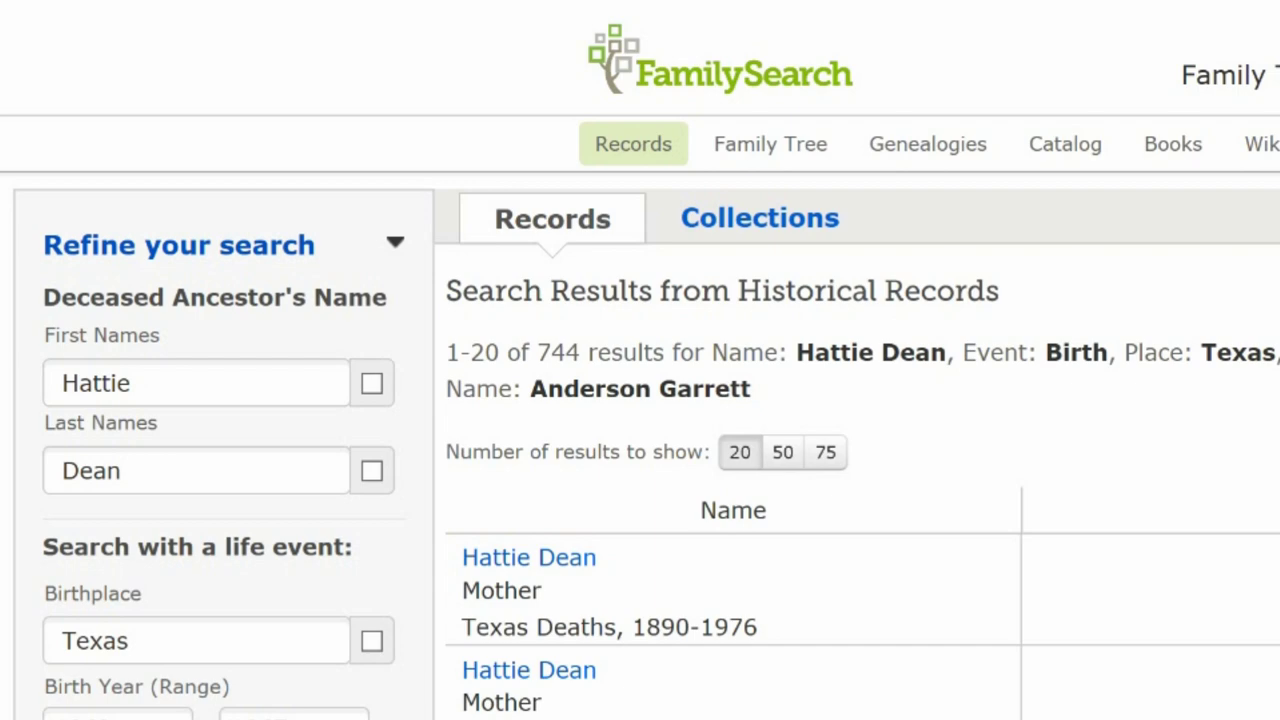
Step: Restrict FamilySearch results to Census, Residence, and Lists record types
scroll(640, 400, "down", 10)
scroll(640, 400, "down", 3)
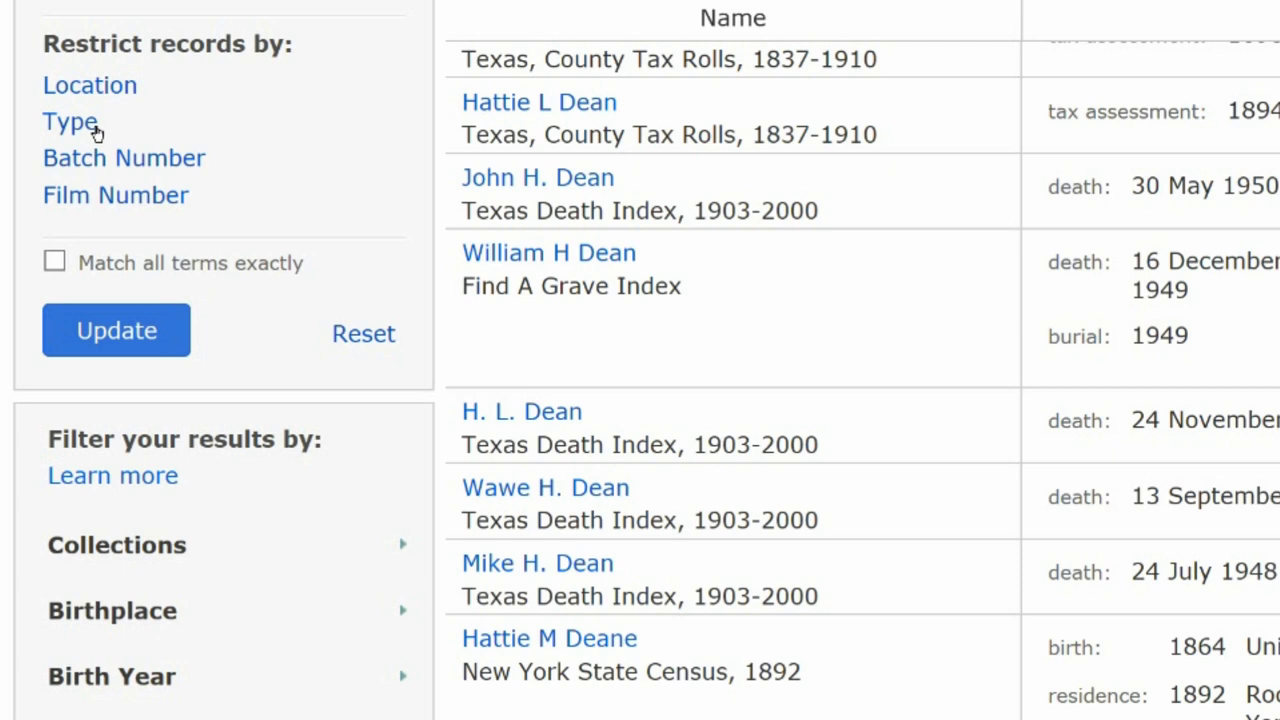
left_click(97, 131)
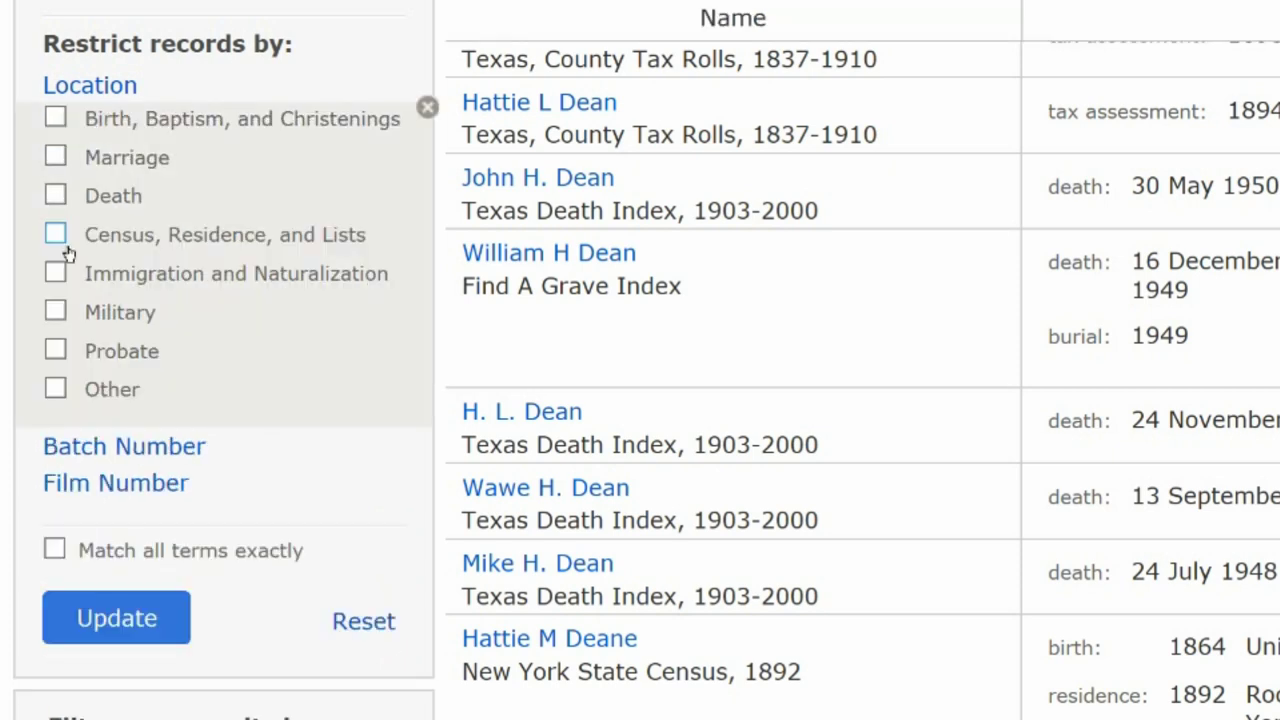
left_click(55, 238)
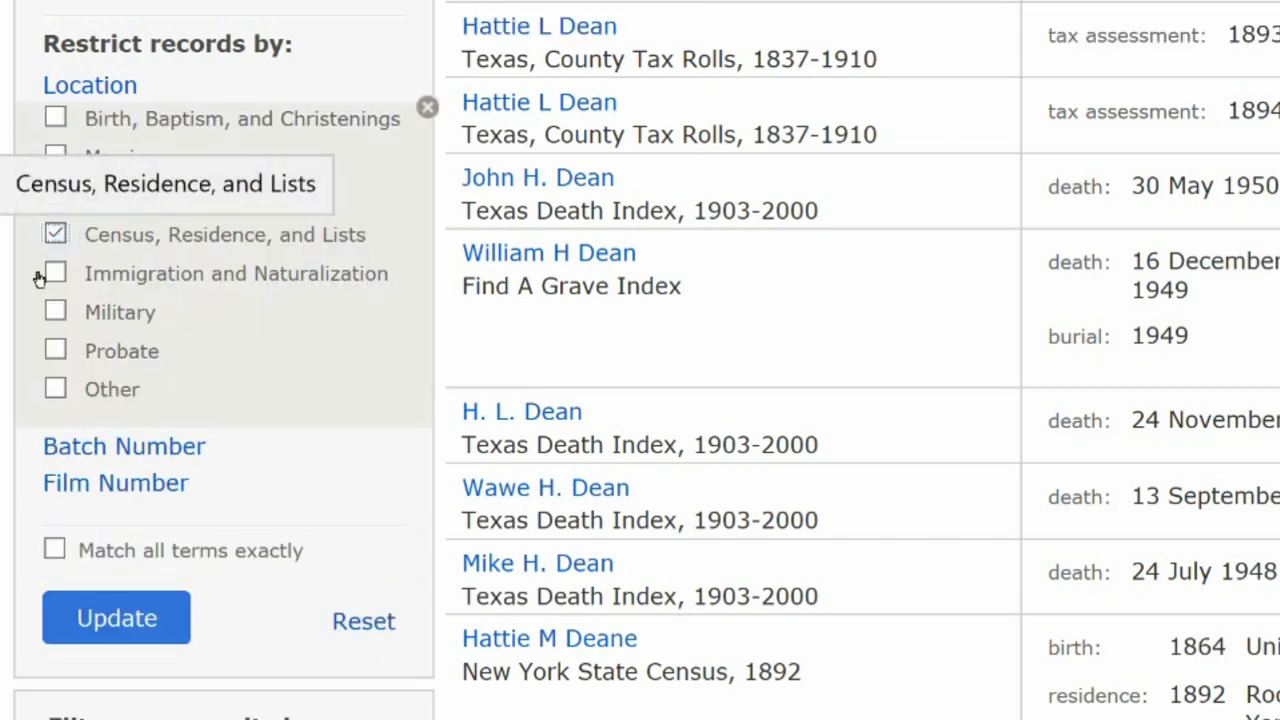
left_click(109, 634)
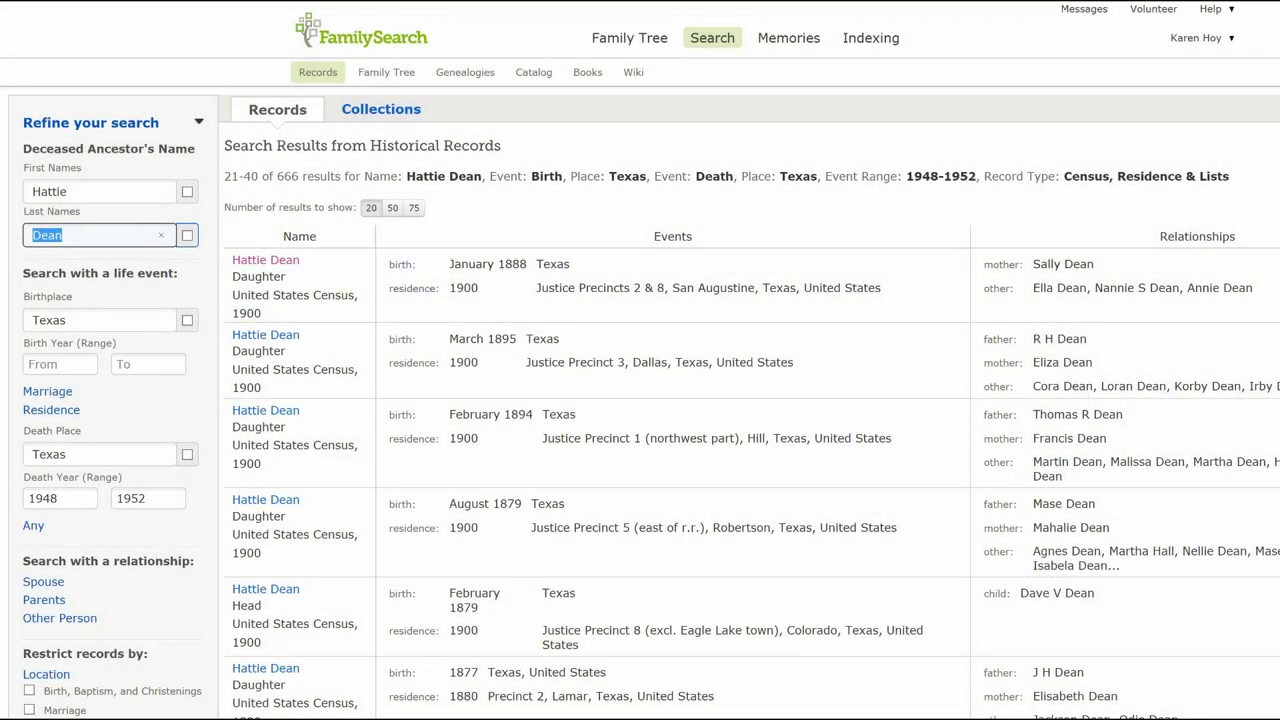
Step: Change the last name to Garrett and review the census results
type("Garrett")
scroll(640, 360, "down", 2)
scroll(640, 360, "down", 3)
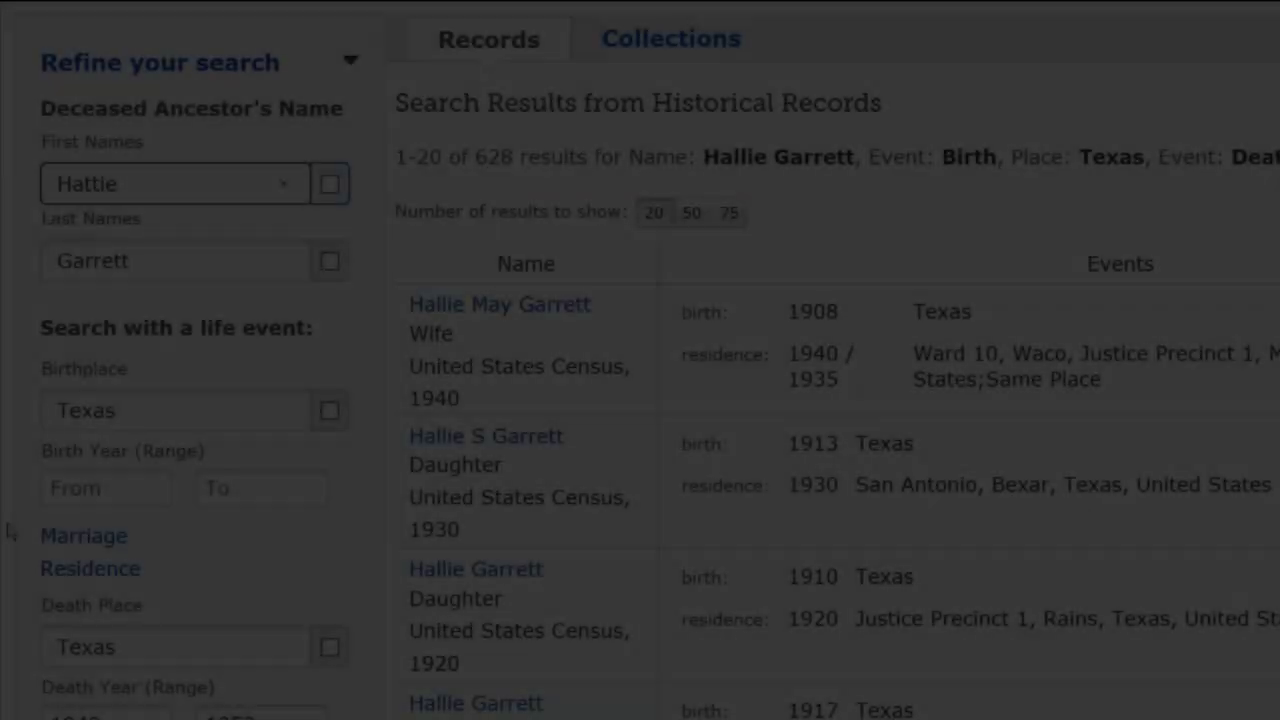
Step: Correct the first name to Hattie and set the birth year range 1882 to 1892
type("ttie")
left_click(105, 488)
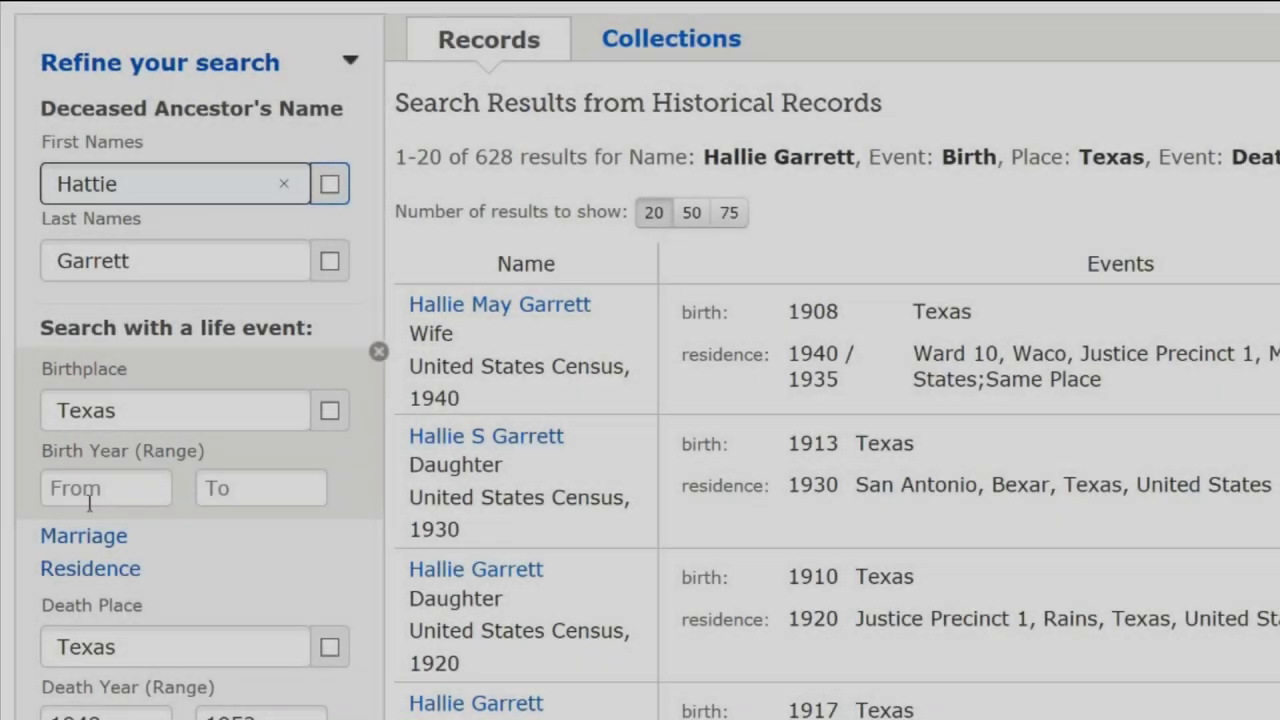
type("1")
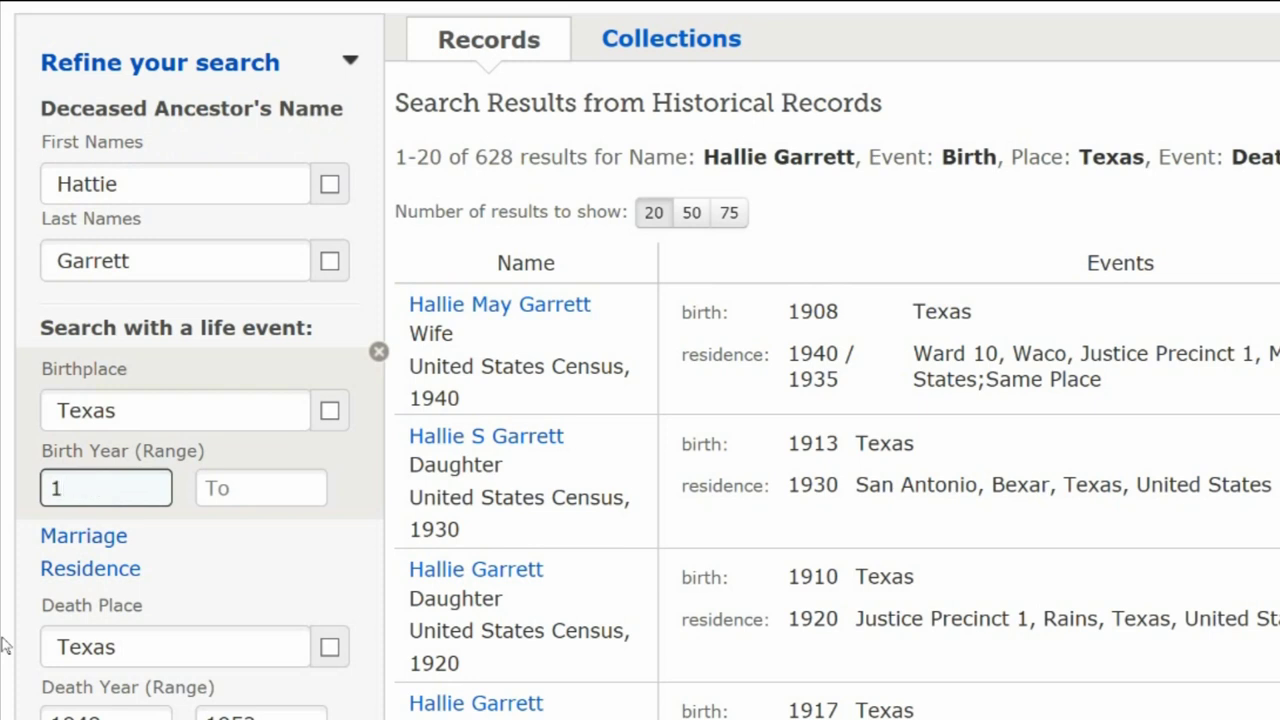
type("882")
key("Tab")
type("1")
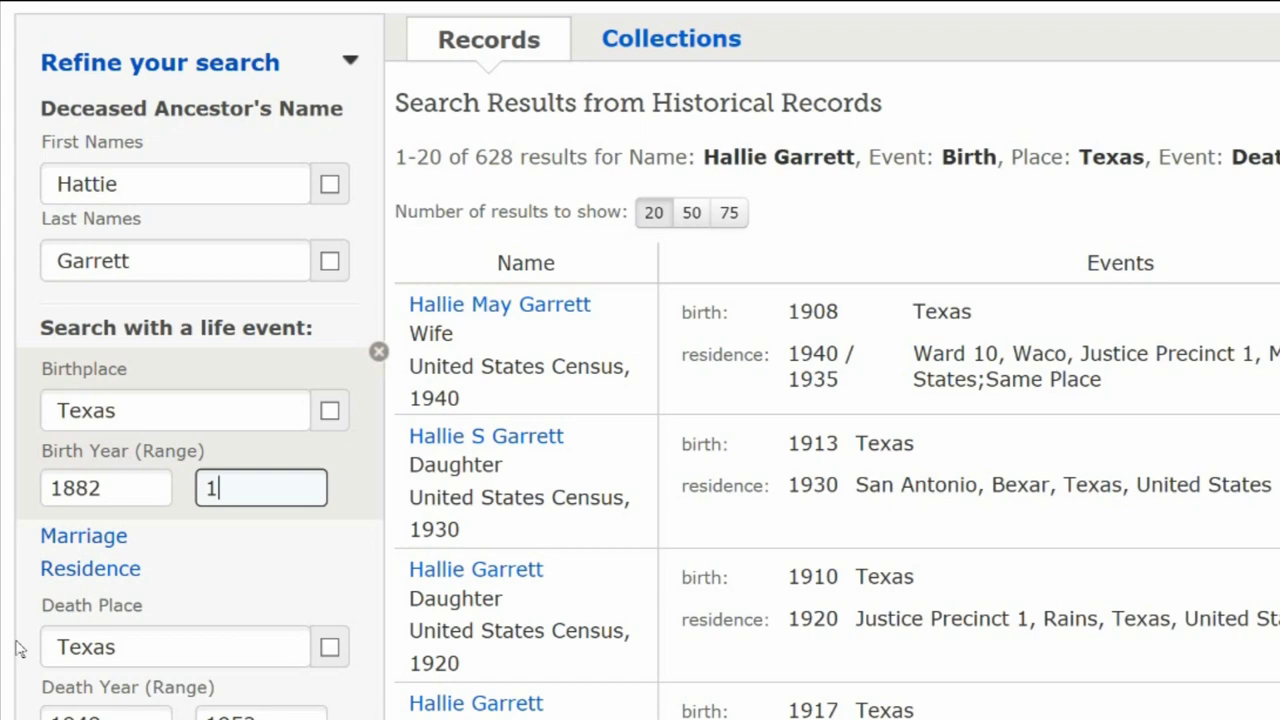
type("892")
Step: Drop the Census restriction, rerun the search, and view the Texas Deaths record
scroll(256, 370, "down", 2)
scroll(256, 370, "down", 10)
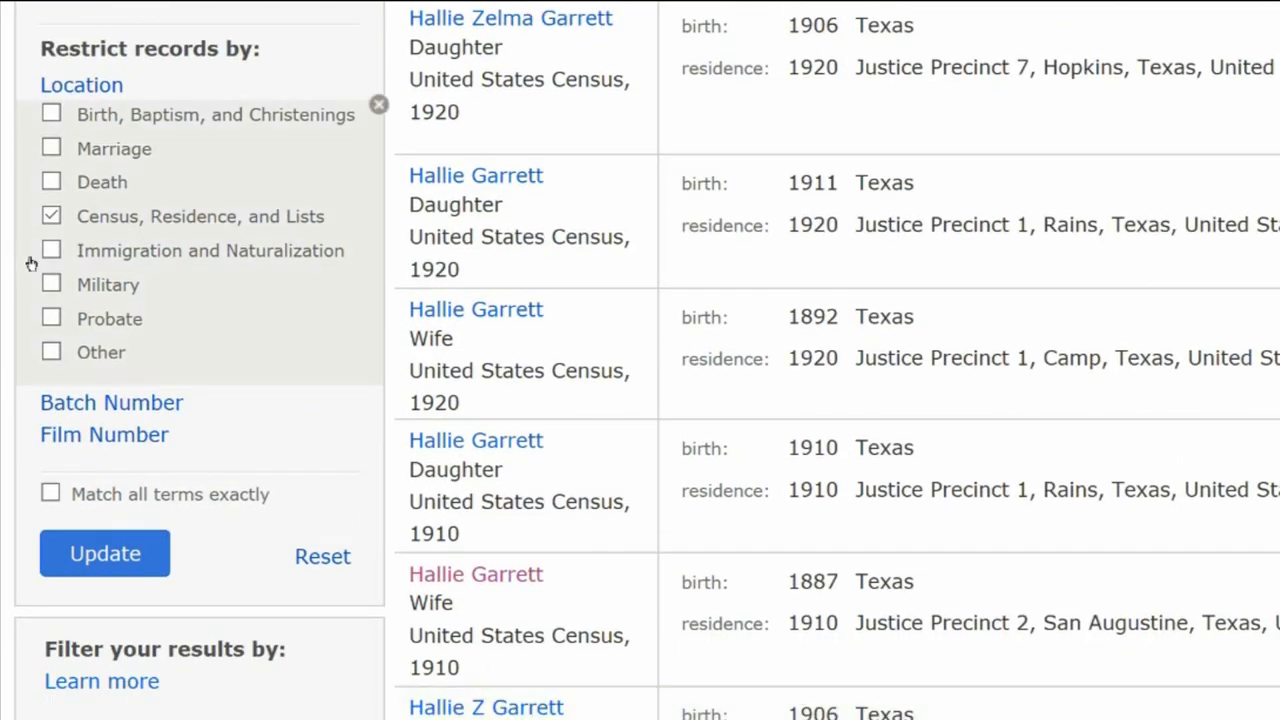
left_click(50, 216)
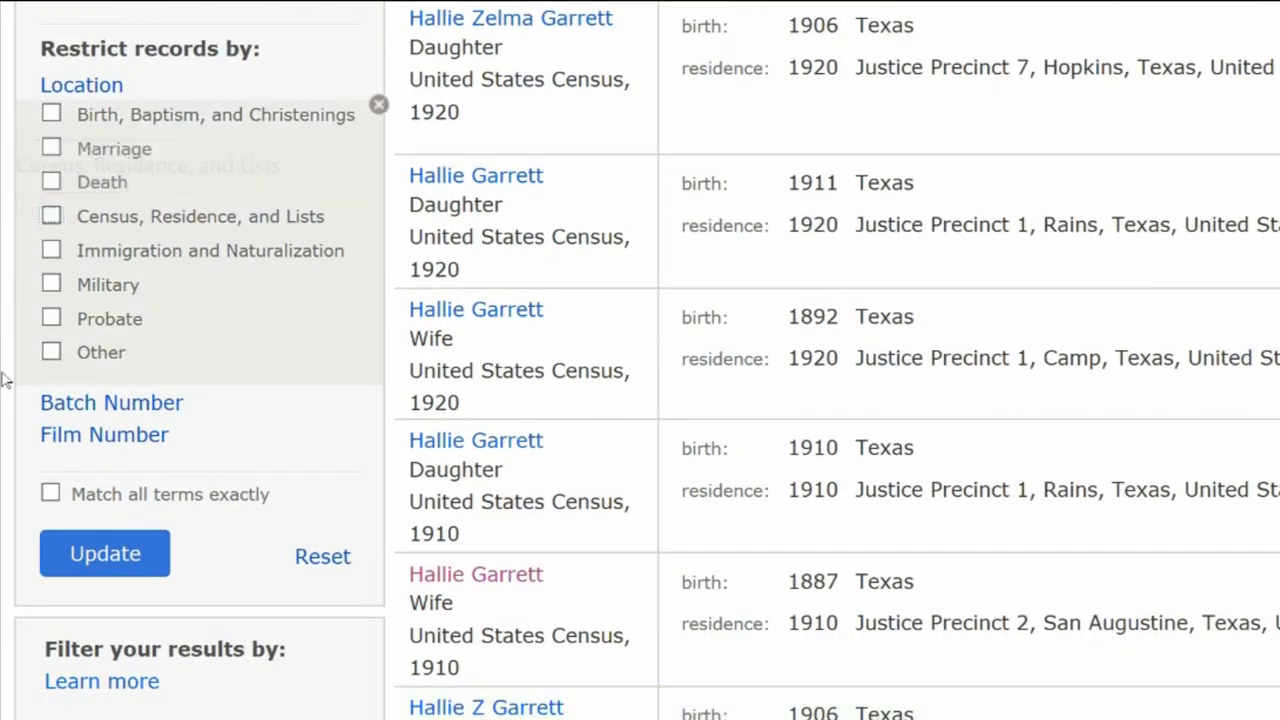
left_click(138, 568)
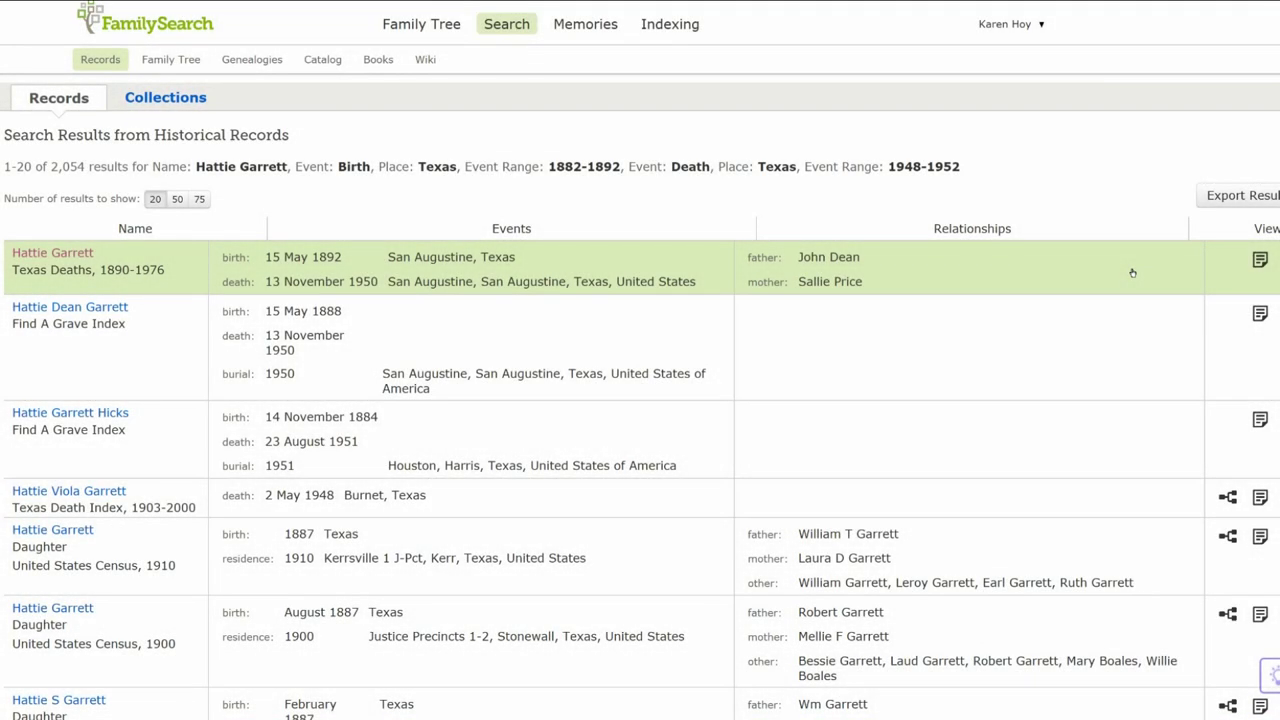
left_click(1260, 260)
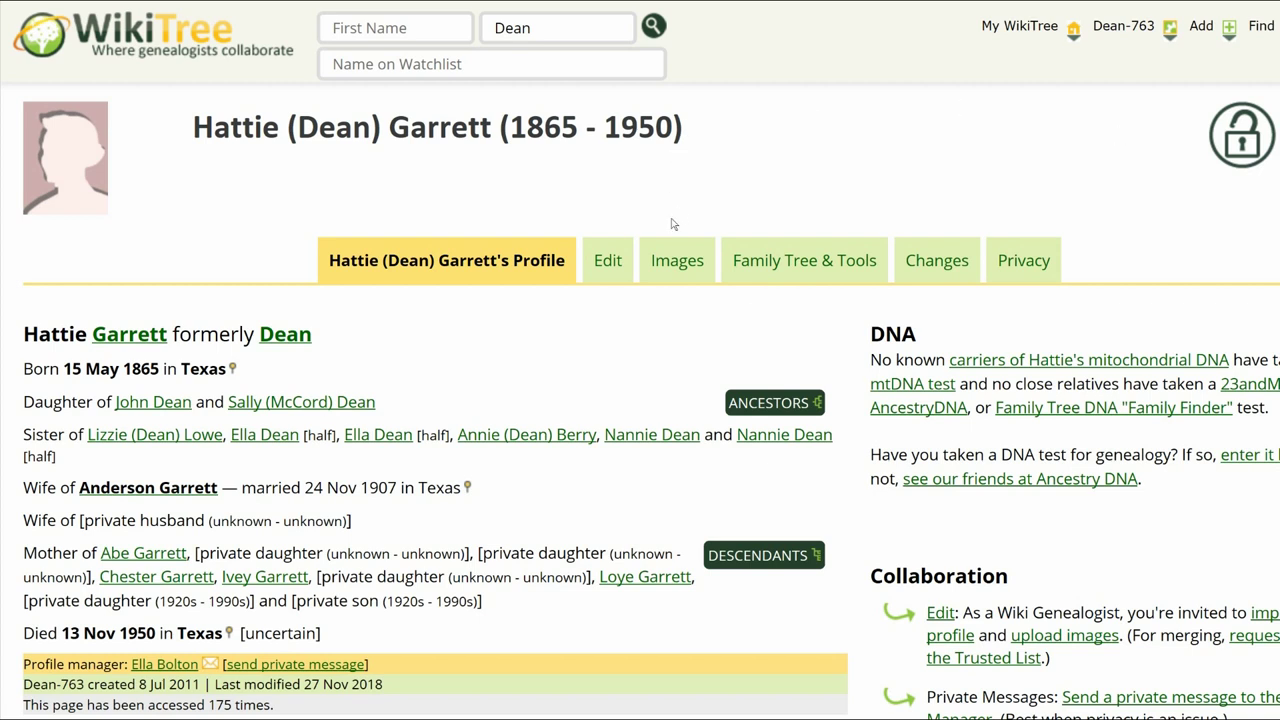
Step: Edit the birth date to about Jan 1888 and mark birth and death places certain
left_click(619, 266)
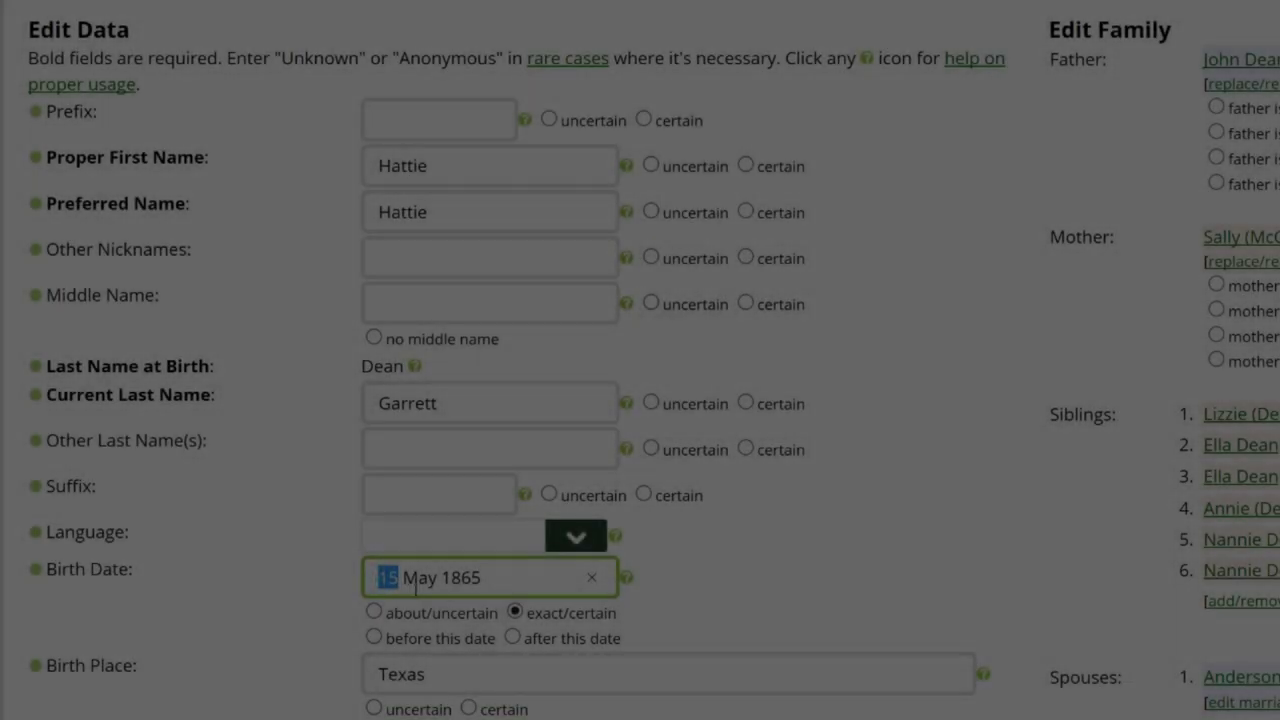
left_click_drag(385, 578, 494, 590)
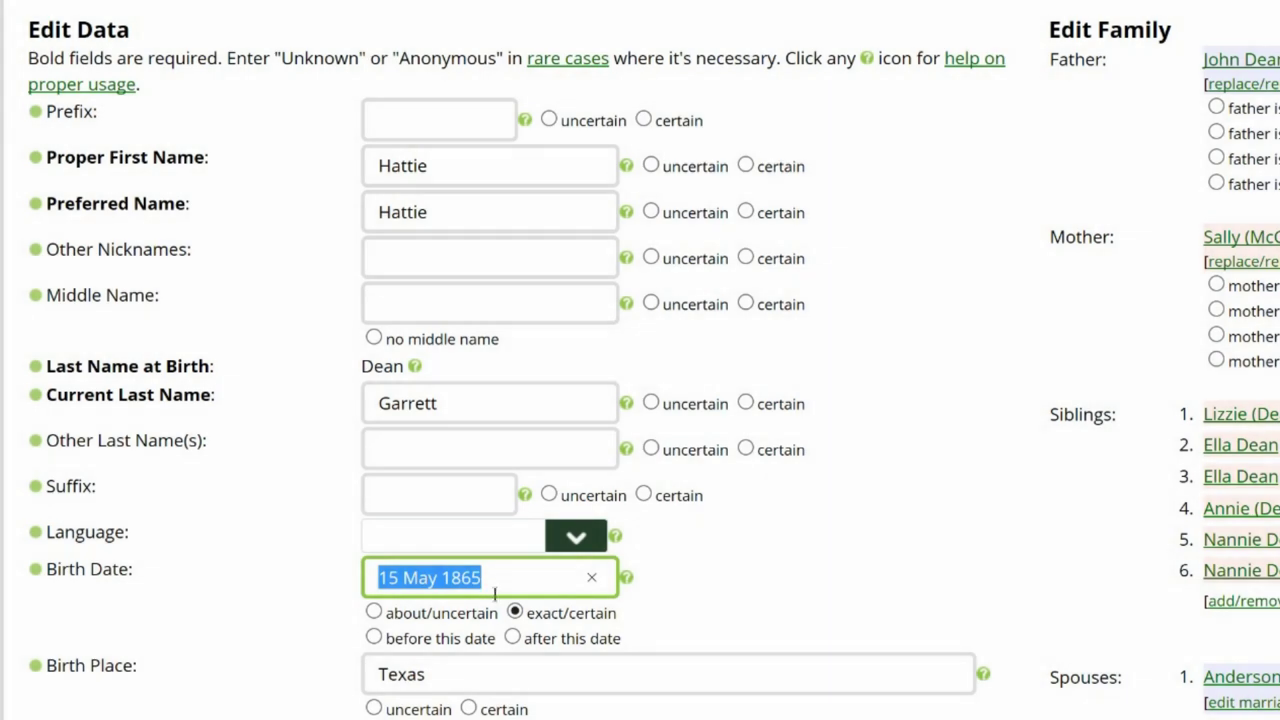
type("Jan 1888")
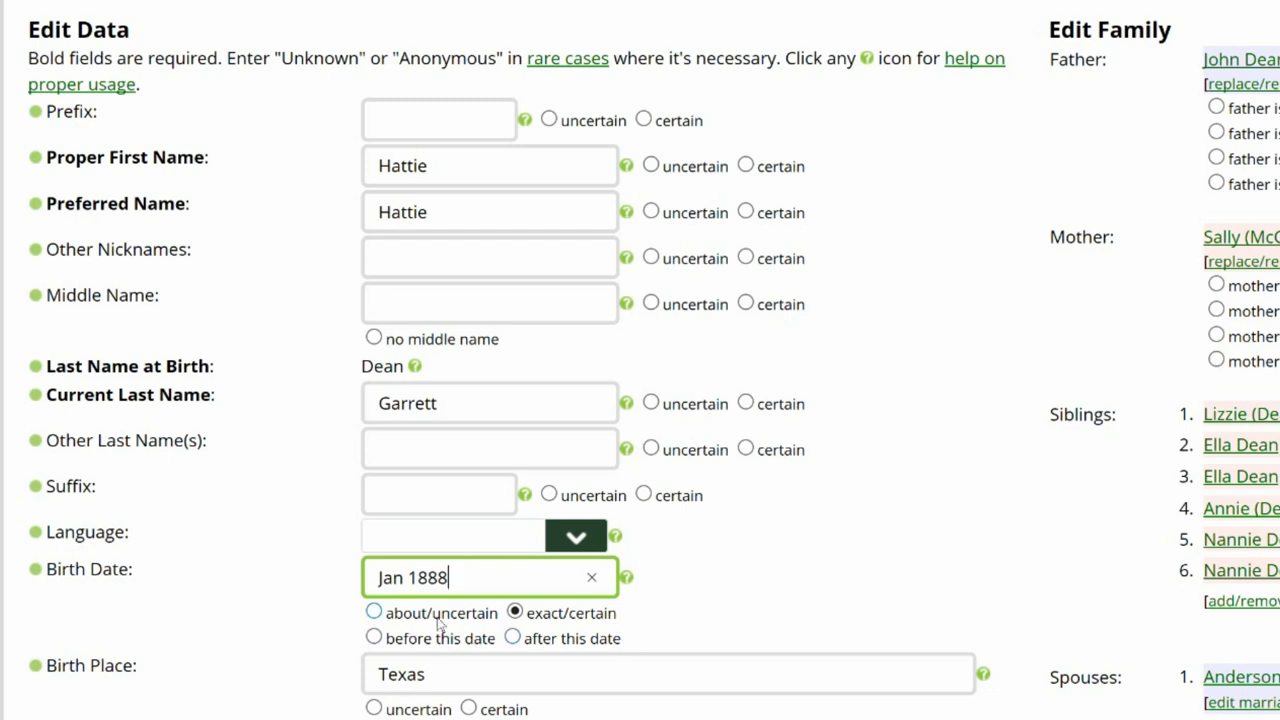
left_click(375, 616)
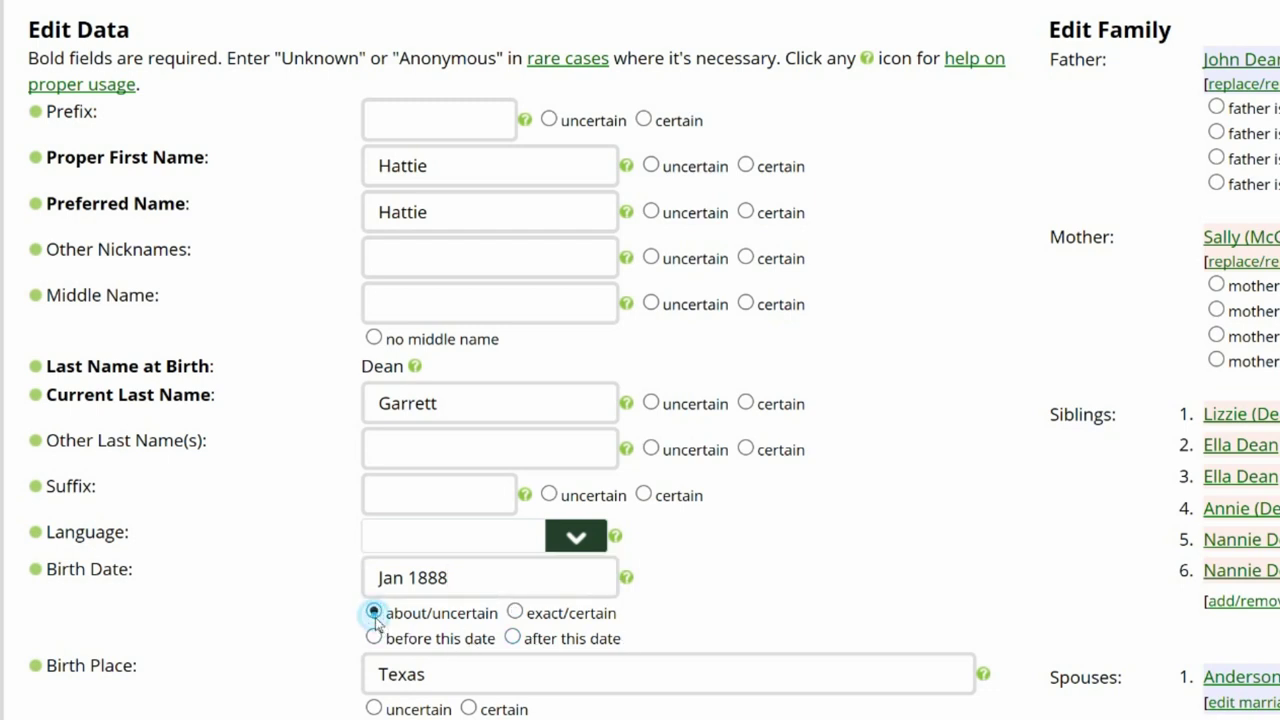
left_click(468, 709)
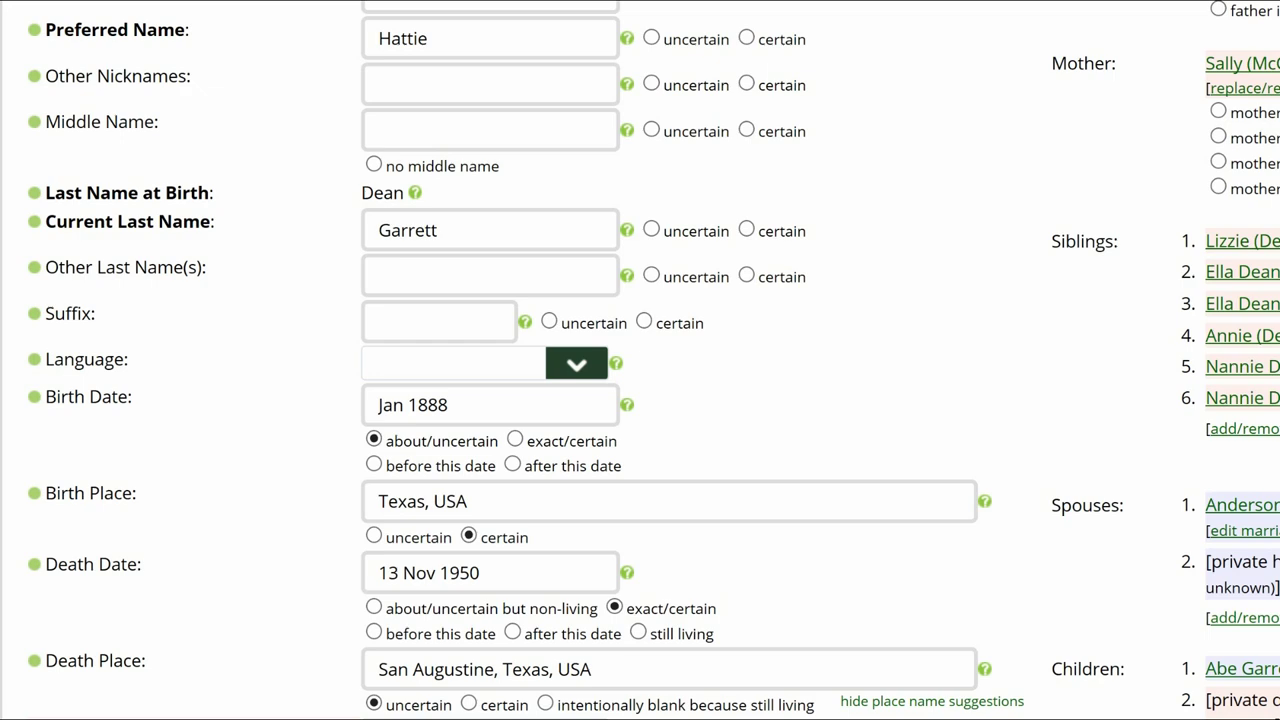
left_click(468, 705)
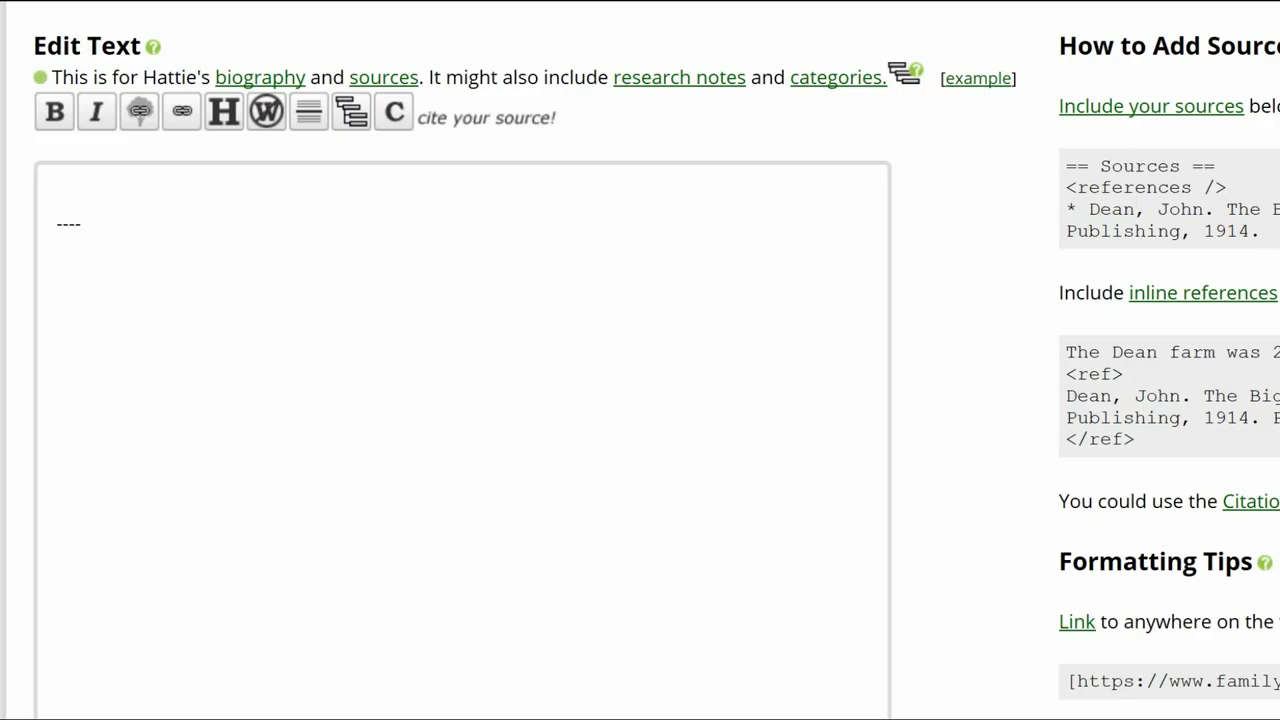
Step: Delete the ---- line and paste the Biography and Sources headings with the biography paragraph
left_click_drag(53, 228, 190, 236)
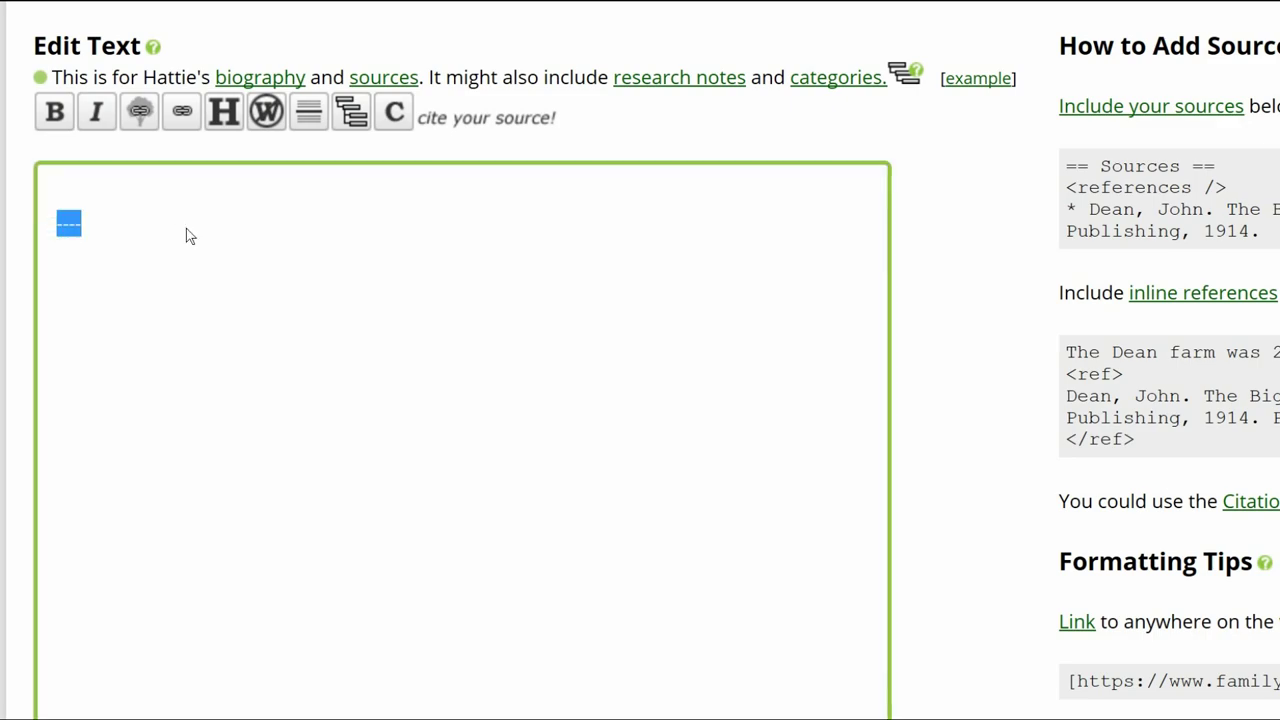
key("BackSpace")
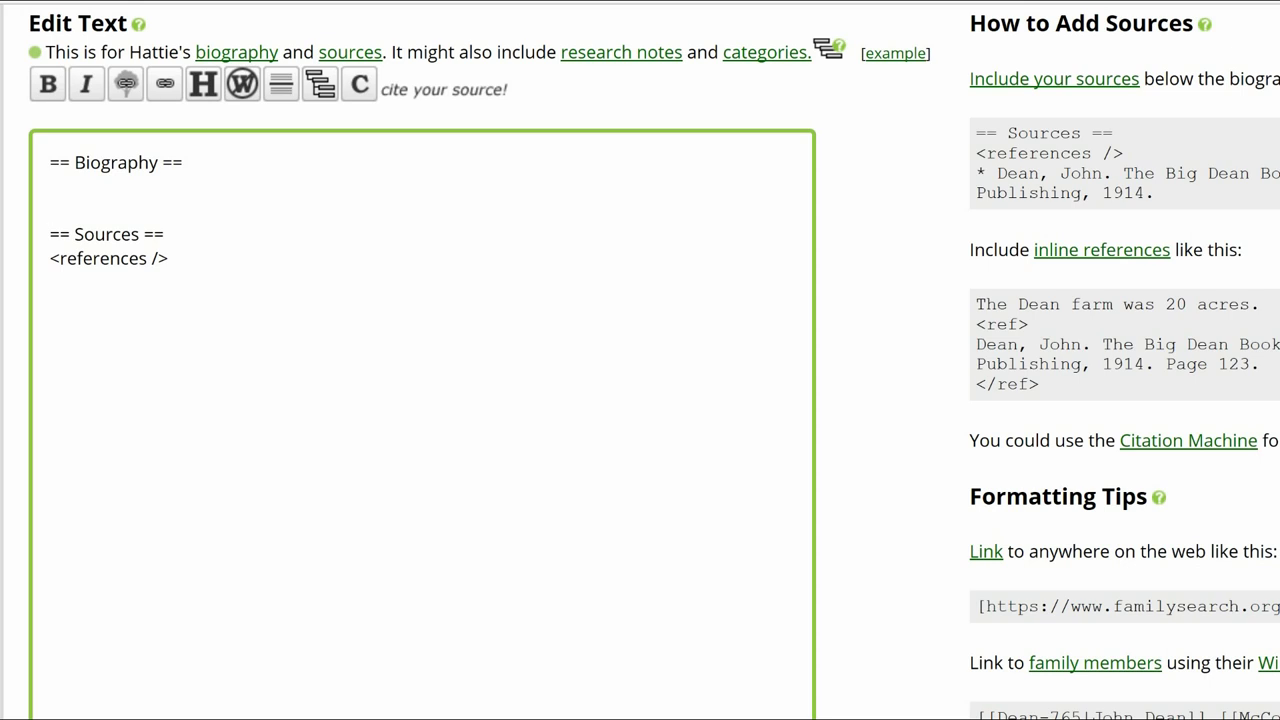
type("Hattie was born in Texas around 1888 to John Dean and Sally McCord.  She married in 1907 and lived in San Augustine, Texas at least from 1900 until her death in 1950.")
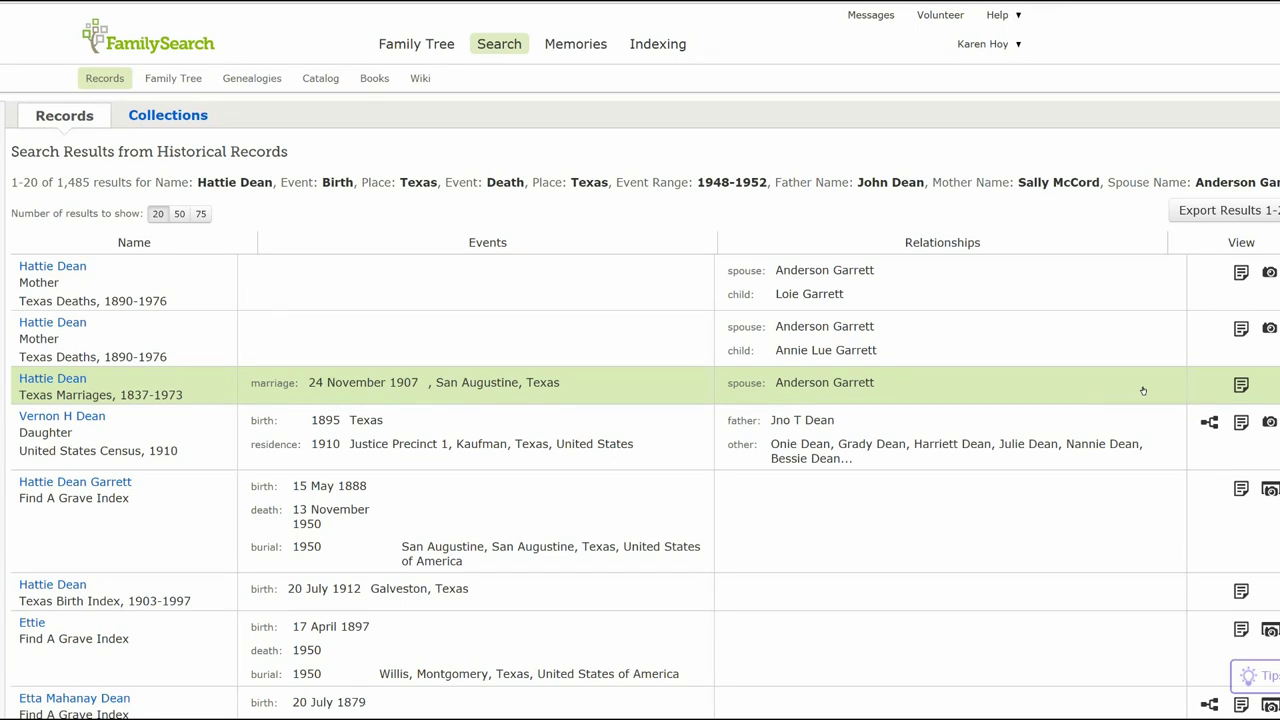
Step: Open Hattie Dean's 1907 Texas Marriages record and select its Document Information citation
left_click(1241, 386)
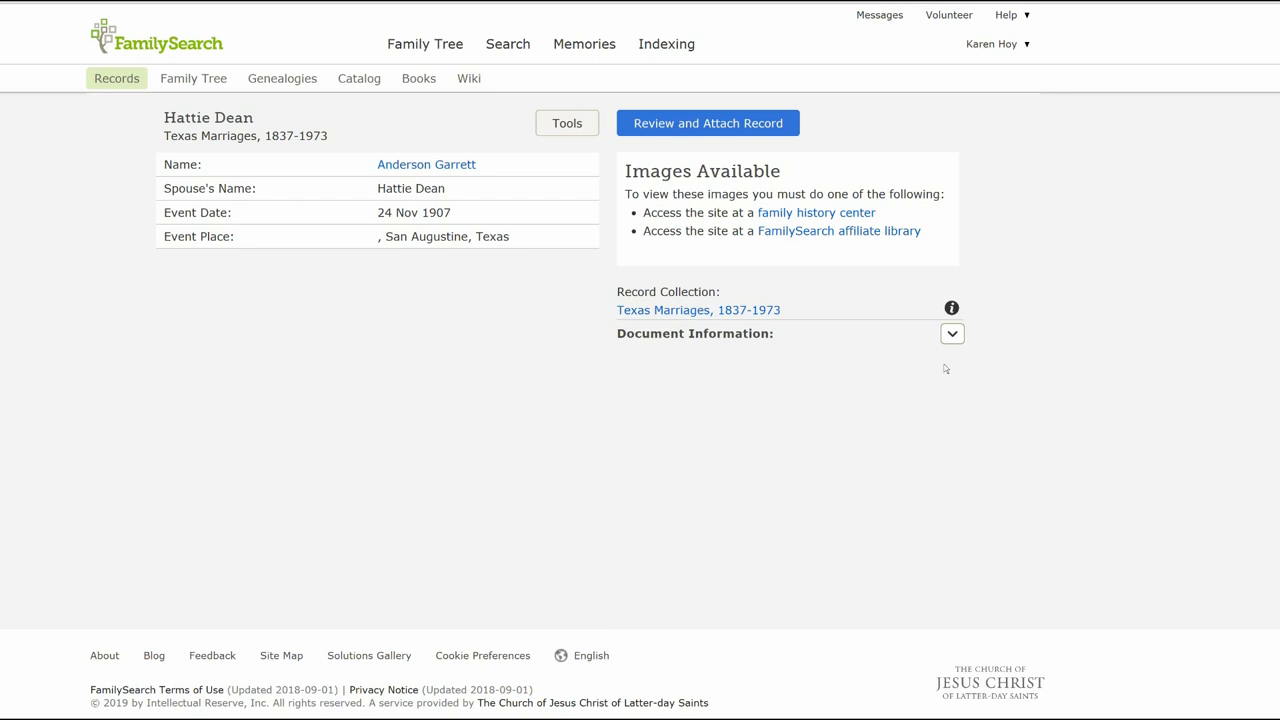
left_click(953, 334)
left_click(760, 582)
key("ctrl+c")
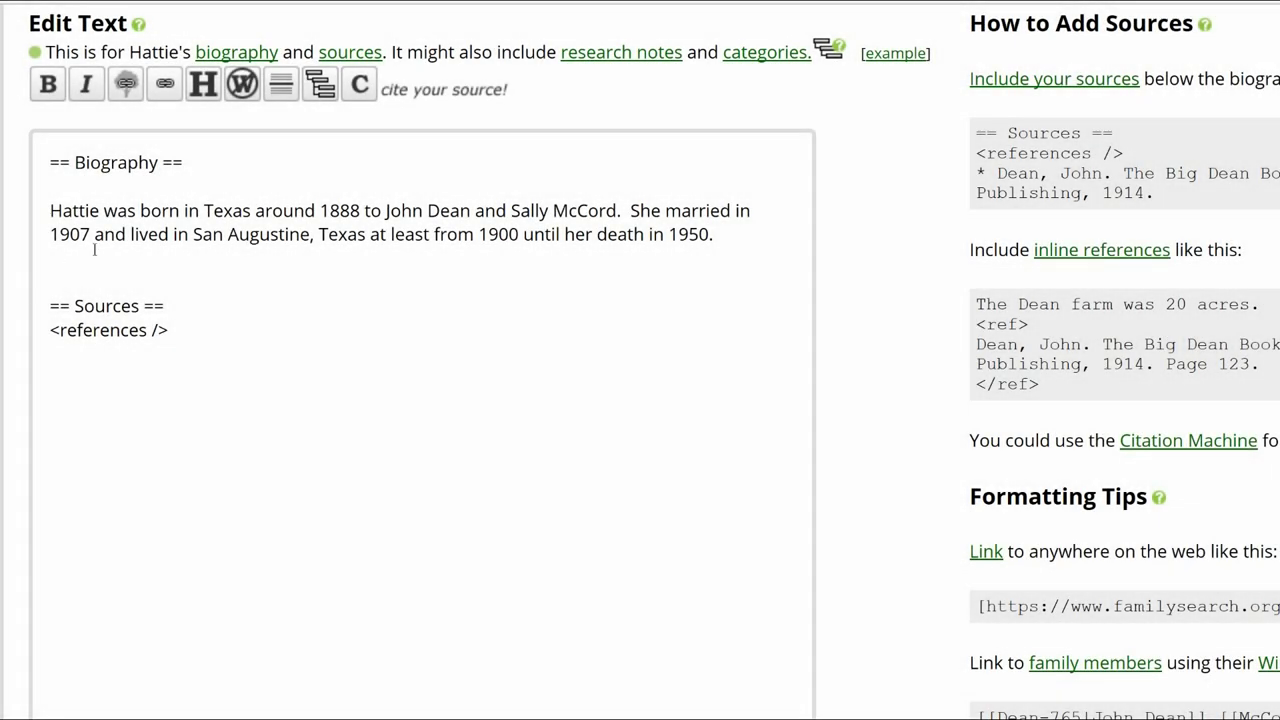
Step: Add references after 1907 and 1950 with the marriage and Texas Deaths citations
left_click(95, 246)
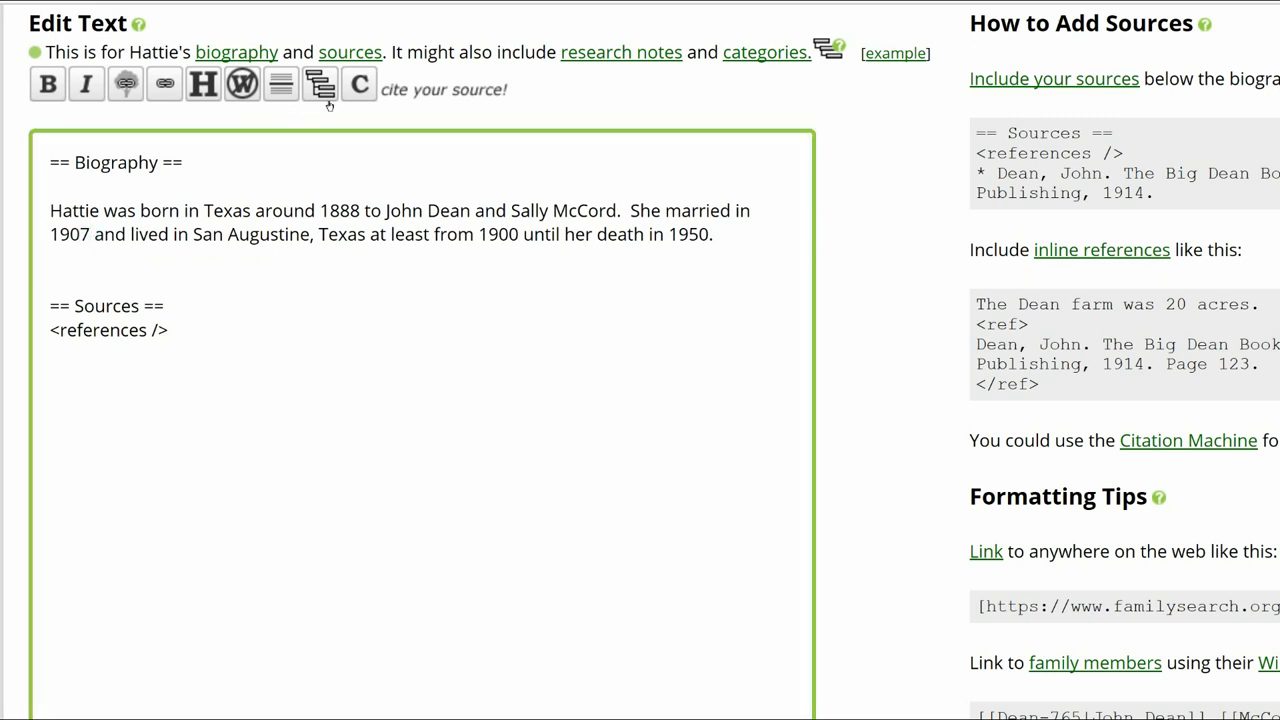
left_click(368, 87)
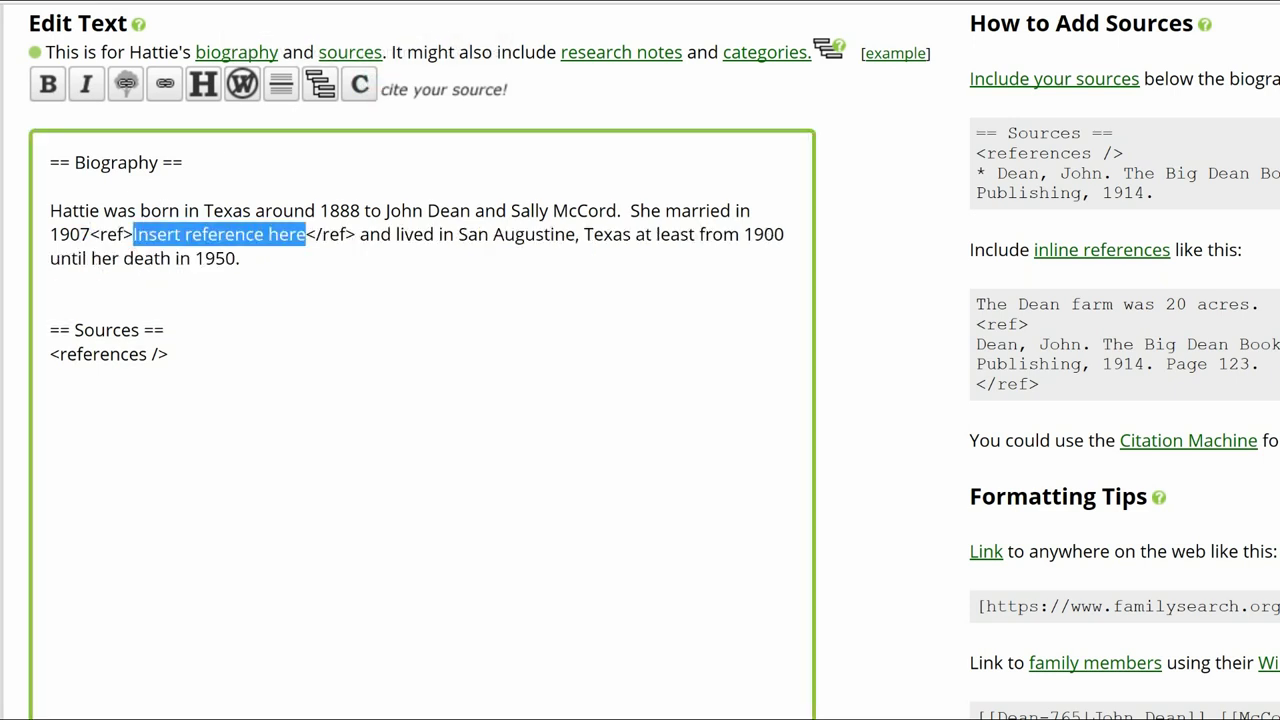
key("ctrl+v")
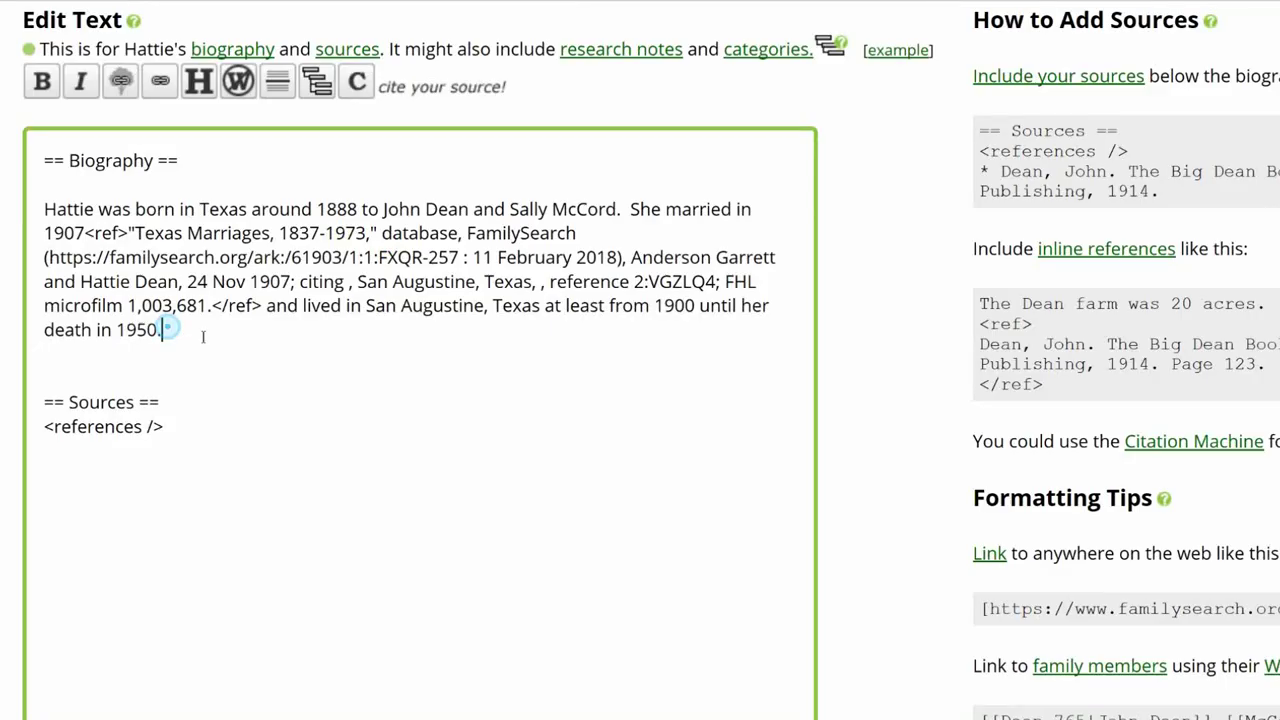
left_click(441, 87)
type("\"Texas Deaths, 1890-1976,\" database with images, FamilySearch (https://familysearch.org/ark:/61903/1:1:K3CH-1J1 : 13 March 2018), Hattie Garrett, 13 Nov 1950; citing certificate number 54765, State Registrar Office, Austin; FHL microfilm 2,074,549.")
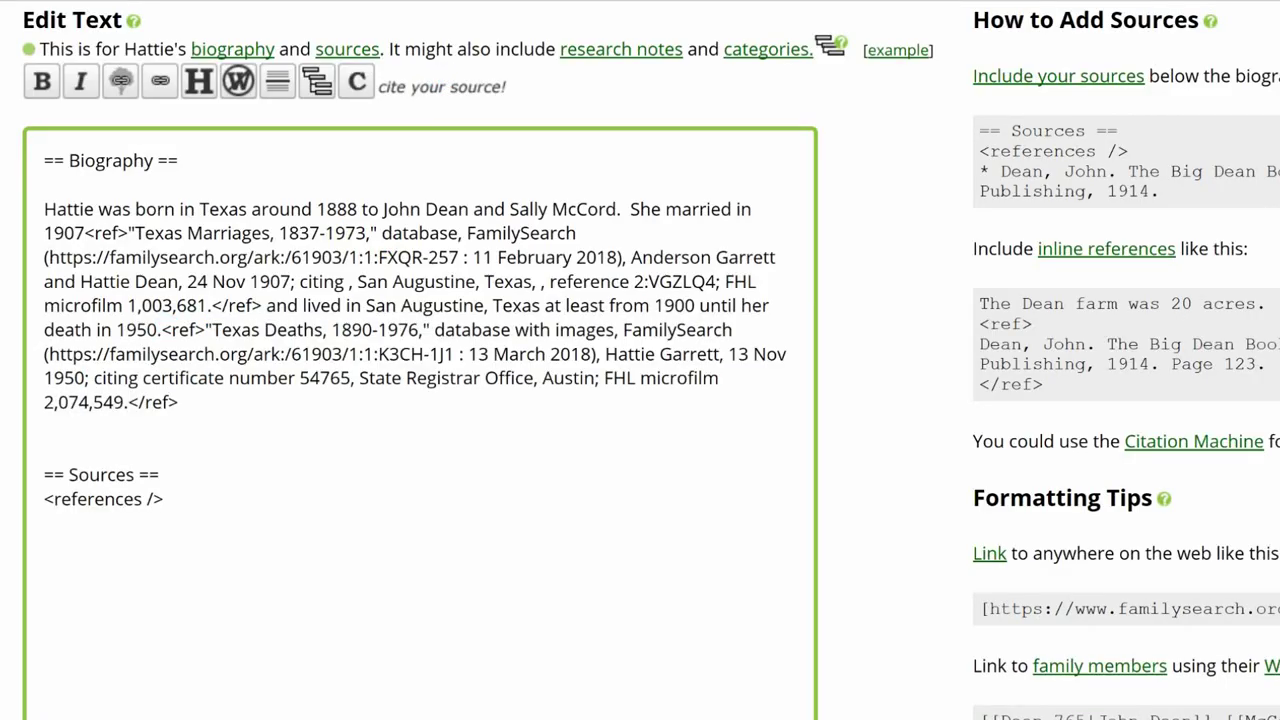
Step: Add a === Census Records === section with the five census lines
left_click(44, 450)
type("=== Census Records ===")
key("Return")
key("Return")
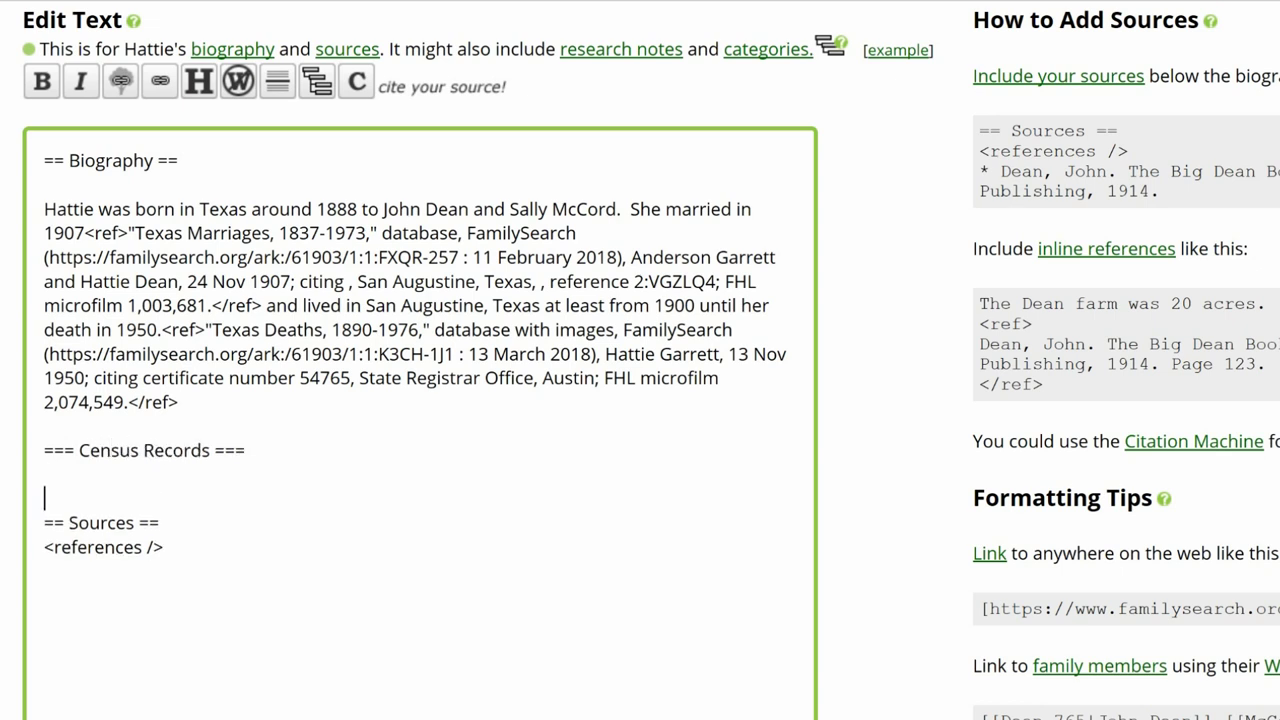
type(": 1900 San Augustine, Texas, single, birth date Jan 1888 : 1910 San Augustine, Texas, married, birth year 1887 : 1920 San Augustine, Texas, married, birth year 1888 : 1930 San Augustine, Texas, married, birth year 1882 : 1940 San Augustine, Texas, widowed, birth year 1889")
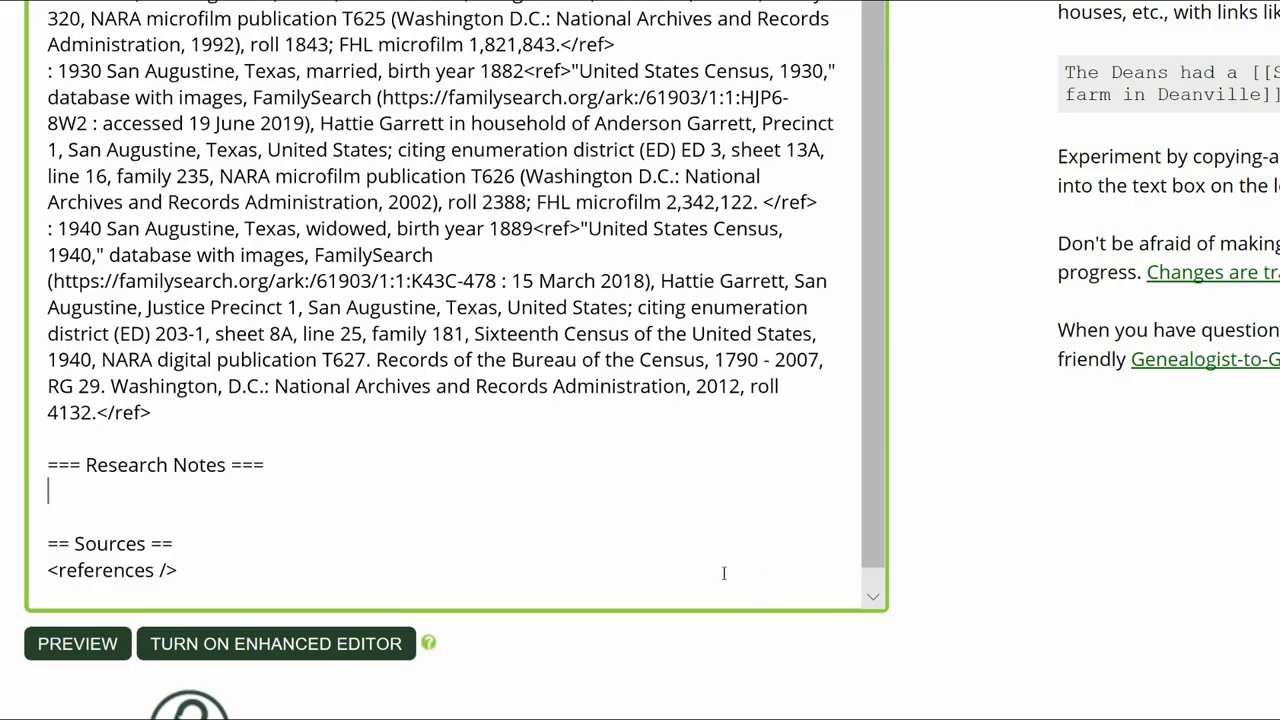
Step: Paste research notes on the conflicting birth years and Hallie, then preview the profile
type(": Census records and her death certificate don't agree on her birth year.  Based on the majority of evidence, a birth date of Jan 1888 is being used from the 1900 Census.  : The 1910 Census shows her first name is Hallie, not Hattie.")
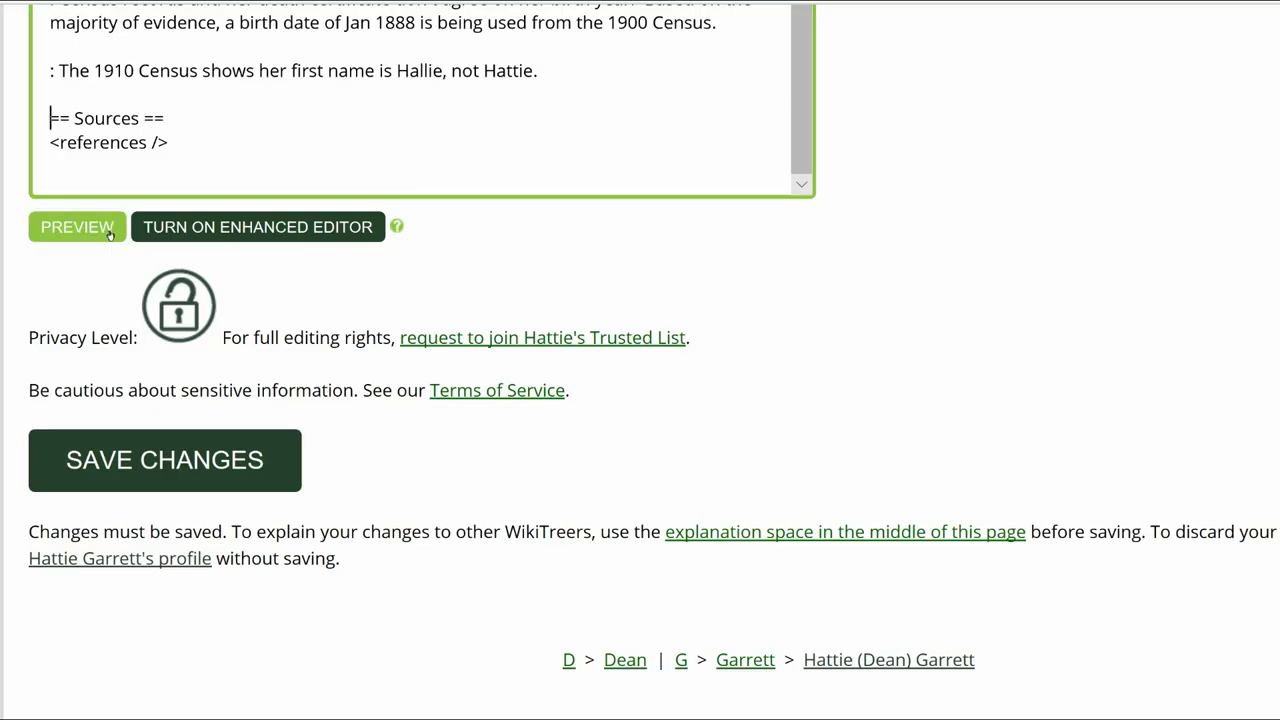
left_click(108, 230)
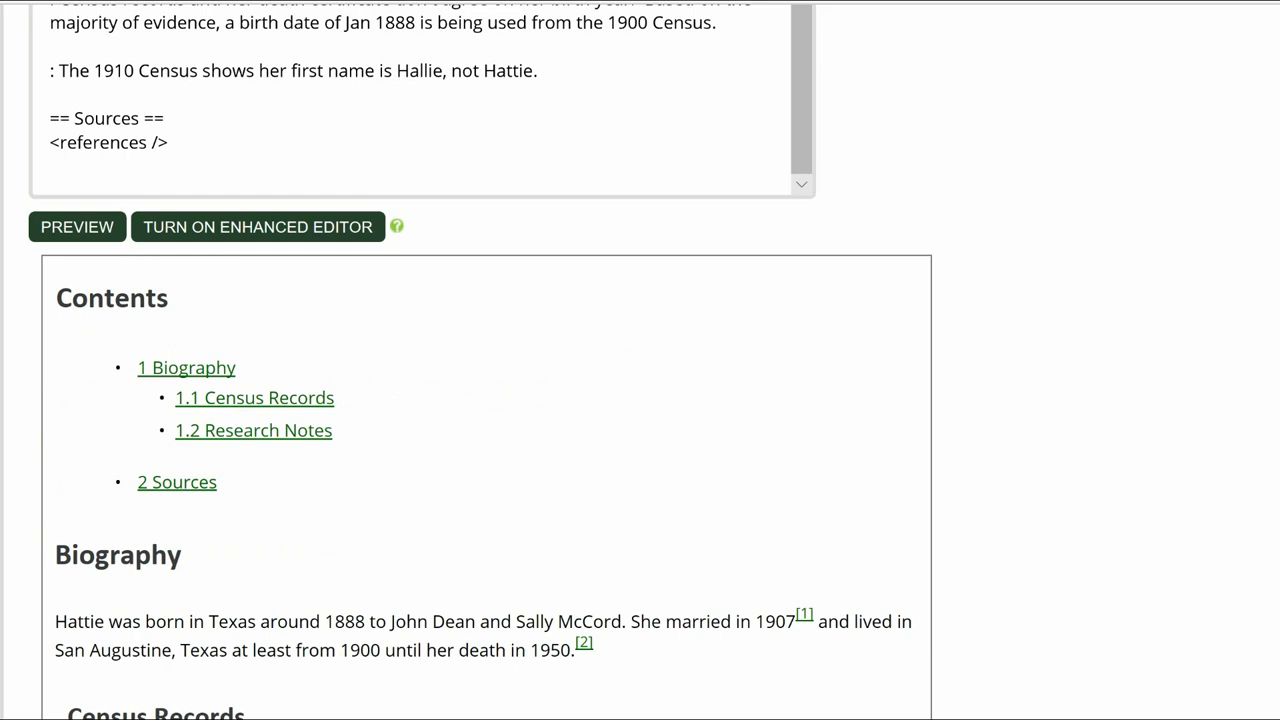
scroll(480, 360, "down", 3)
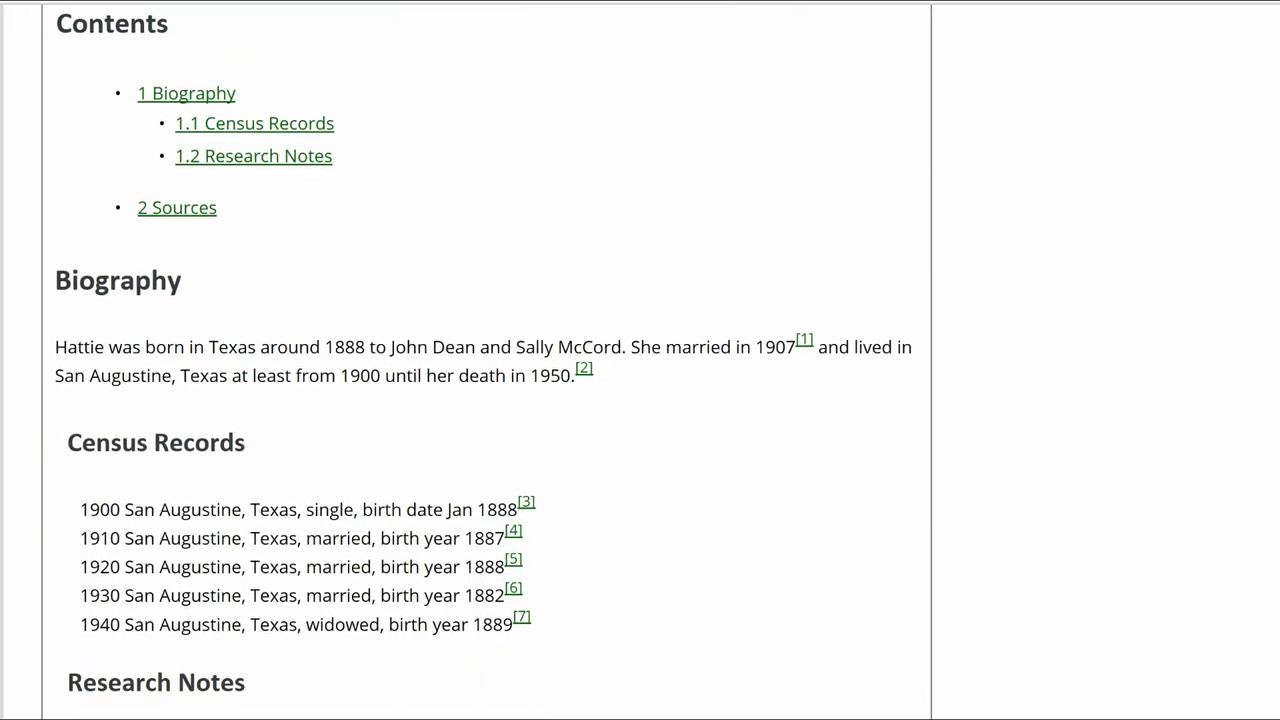
scroll(480, 360, "down", 6)
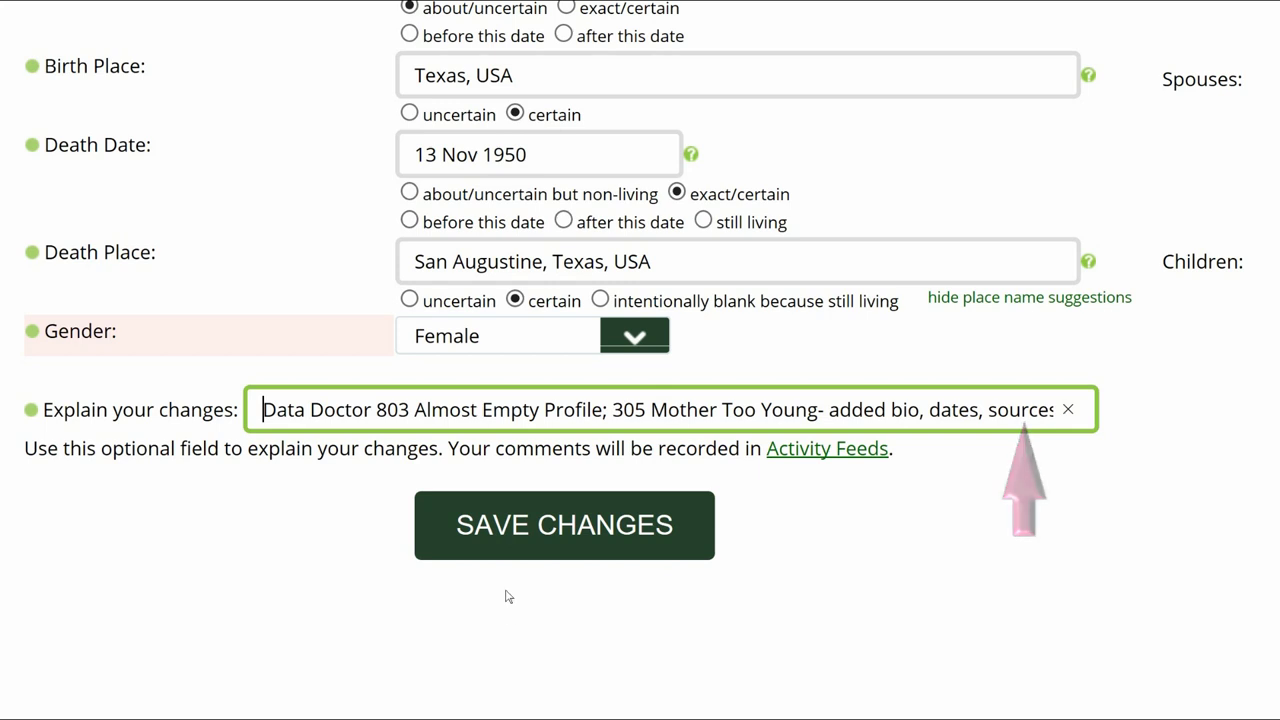
left_click(541, 536)
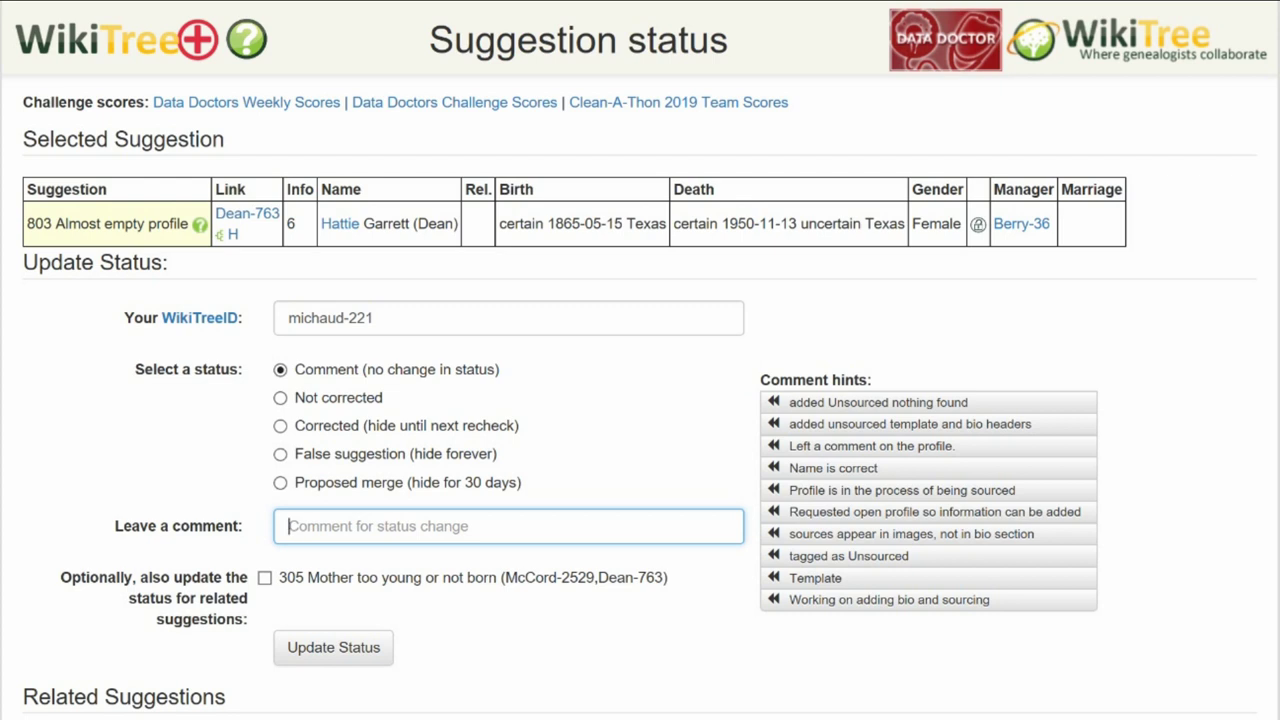
Step: Mark suggestions 803 and related 305 Corrected with comment 'added bio section and source', and submit
left_click(265, 579)
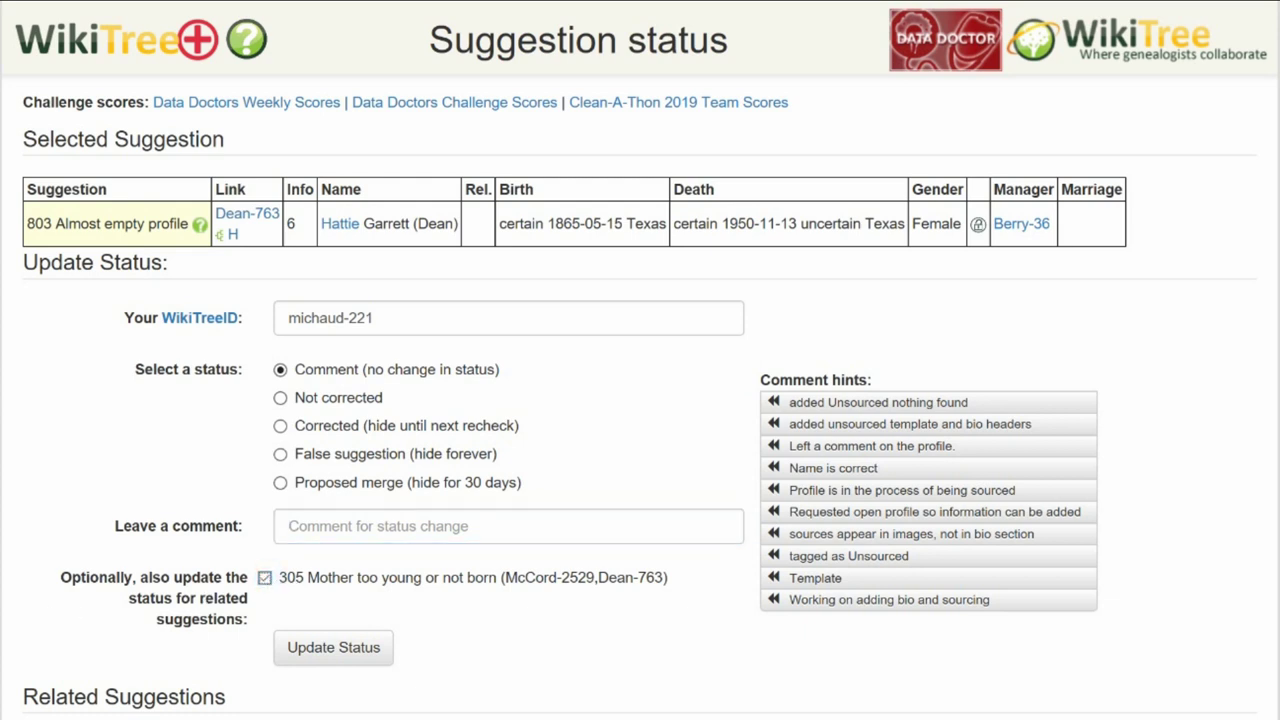
left_click(282, 432)
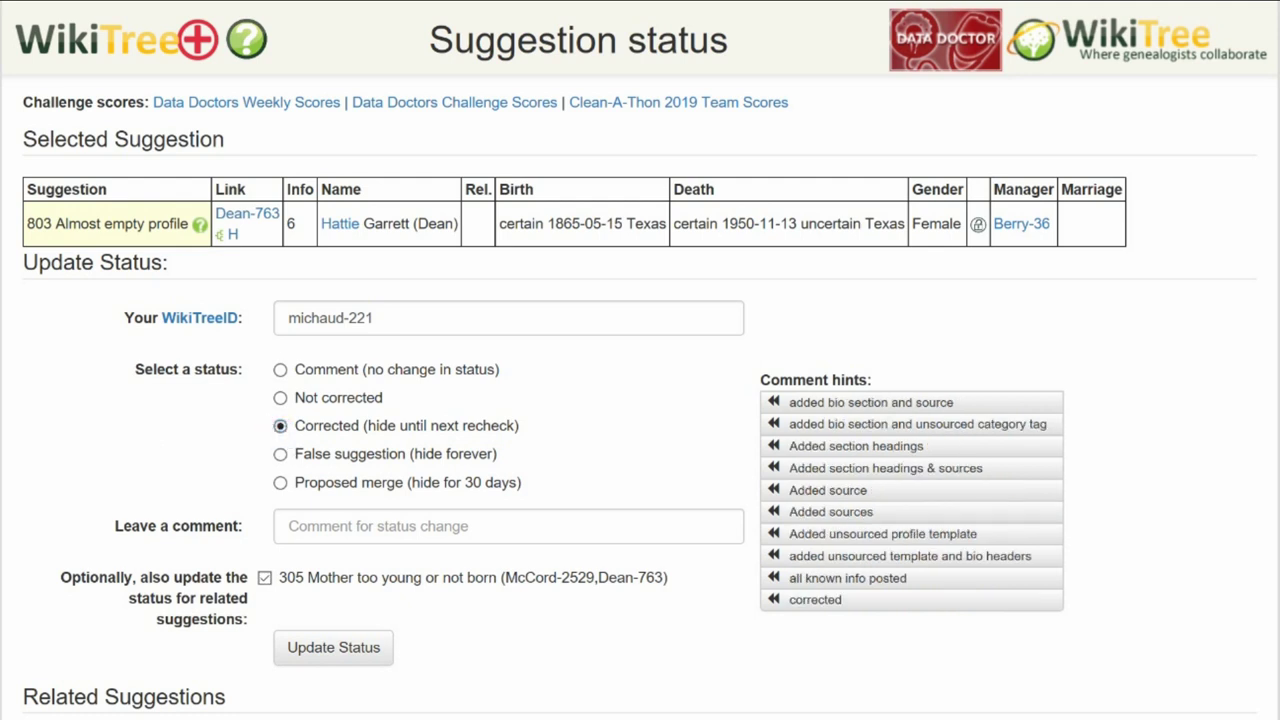
left_click(894, 403)
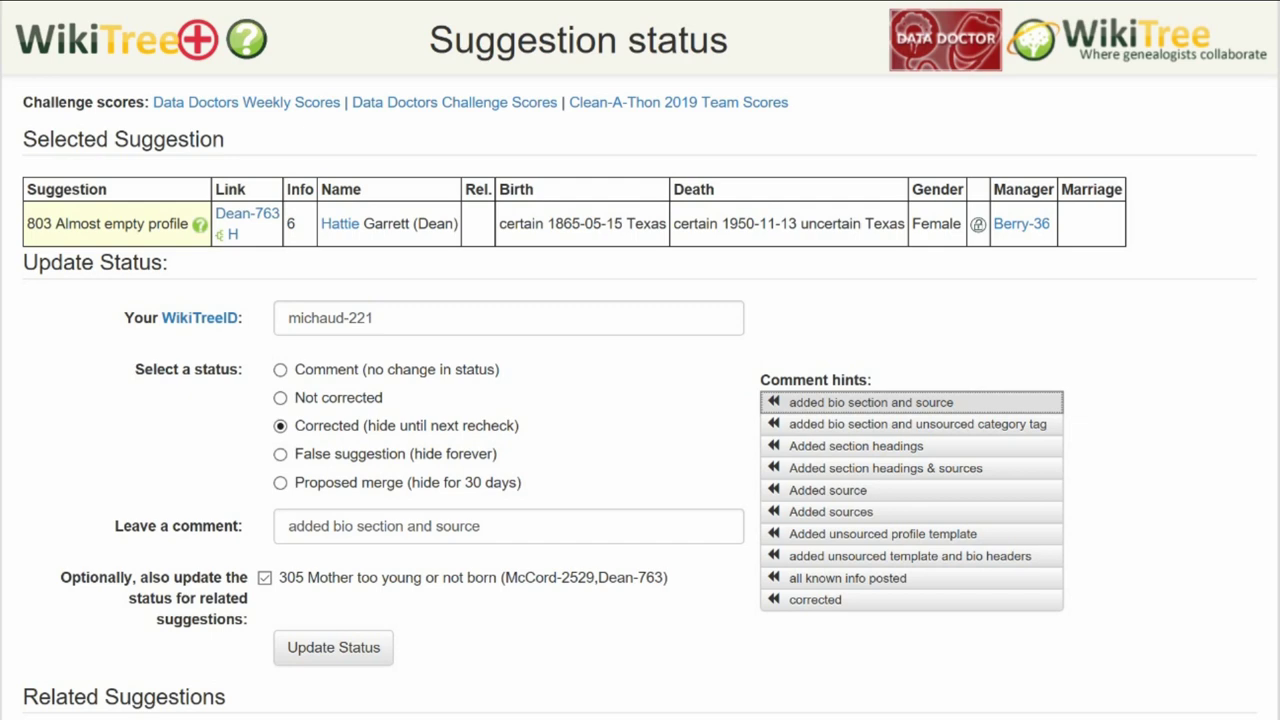
left_click(376, 668)
scroll(371, 611, "down", 5)
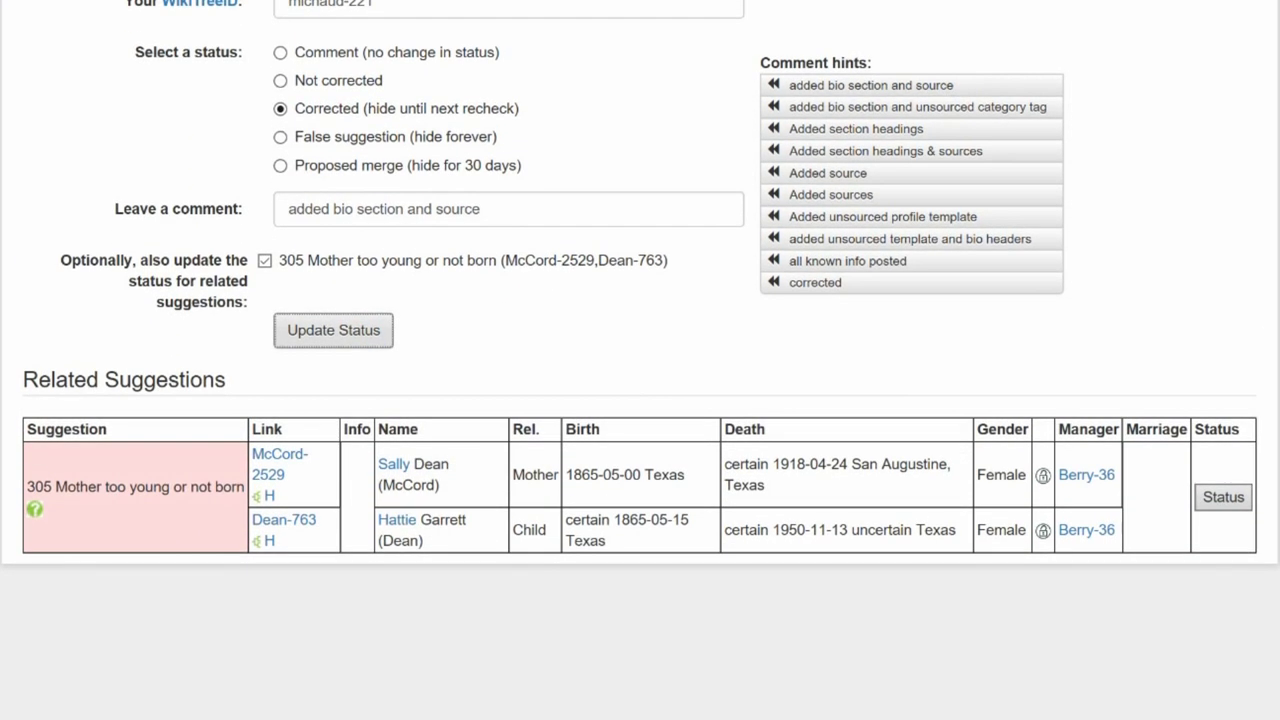